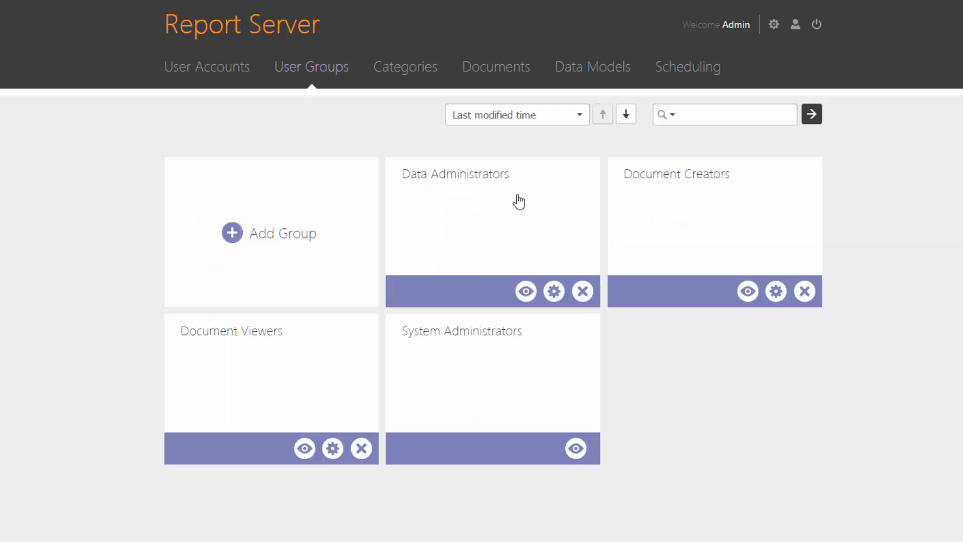
View the permissions of the Document Creators group and open a preview of the Invoice report.
left_click(773, 287)
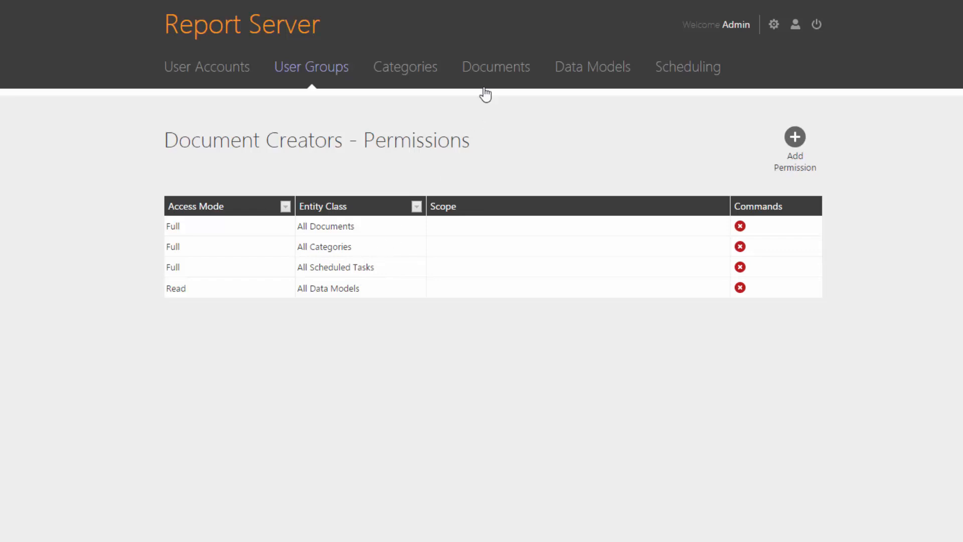
left_click(483, 72)
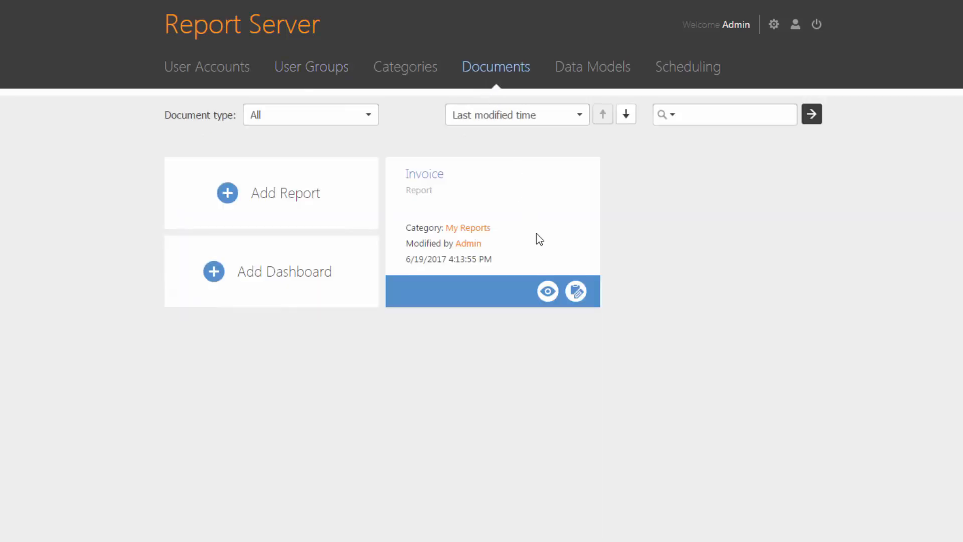
left_click(550, 292)
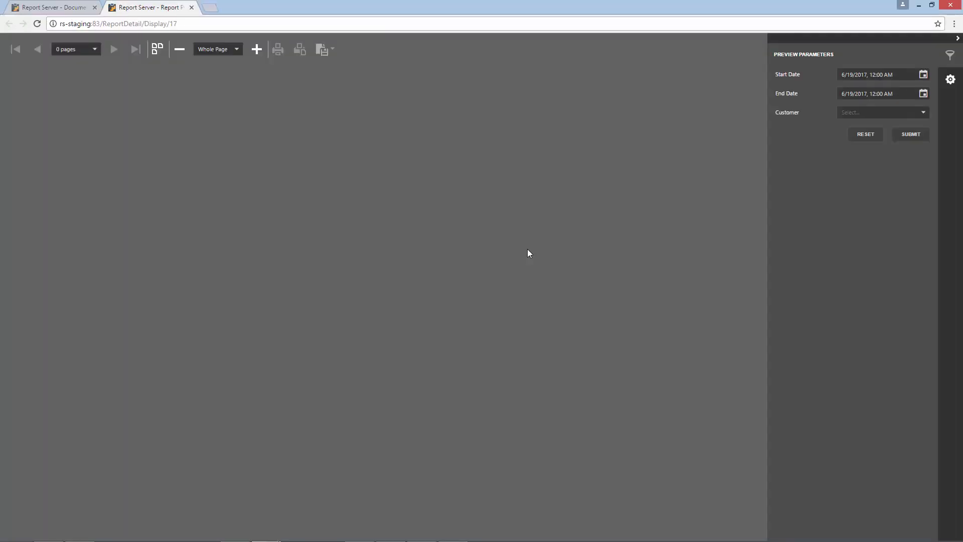
Set the Start Date preview parameter of the Invoice report to January 1, 2017.
left_click(921, 77)
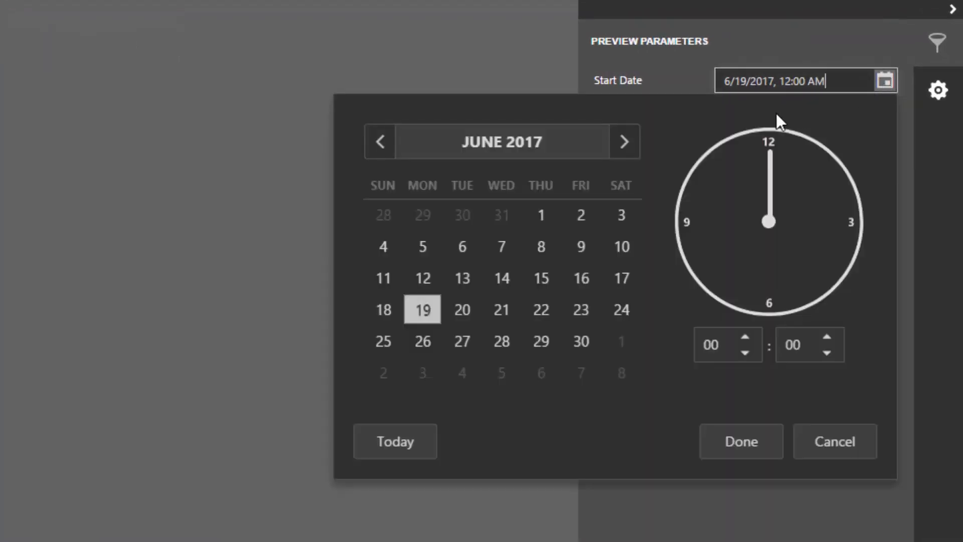
left_click(745, 107)
left_click(408, 207)
left_click(392, 252)
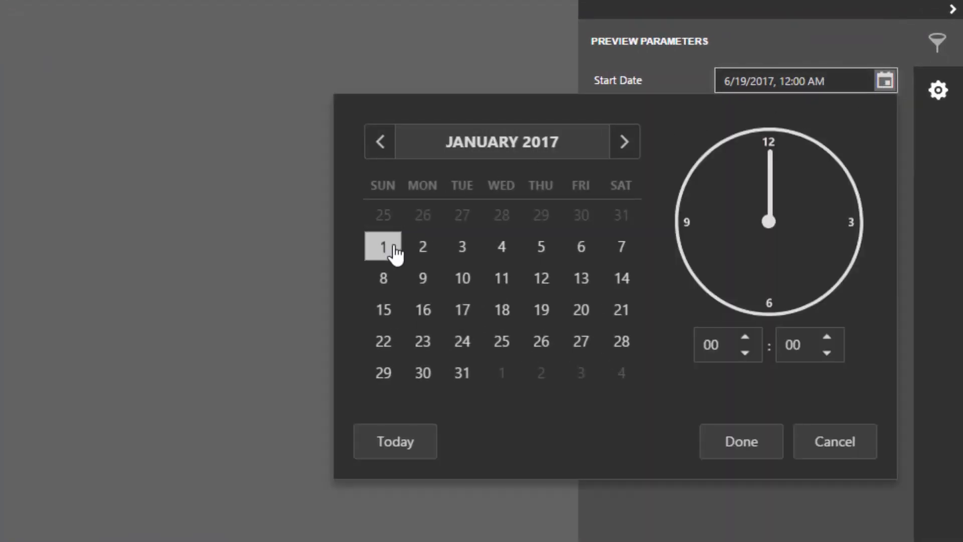
left_click(727, 438)
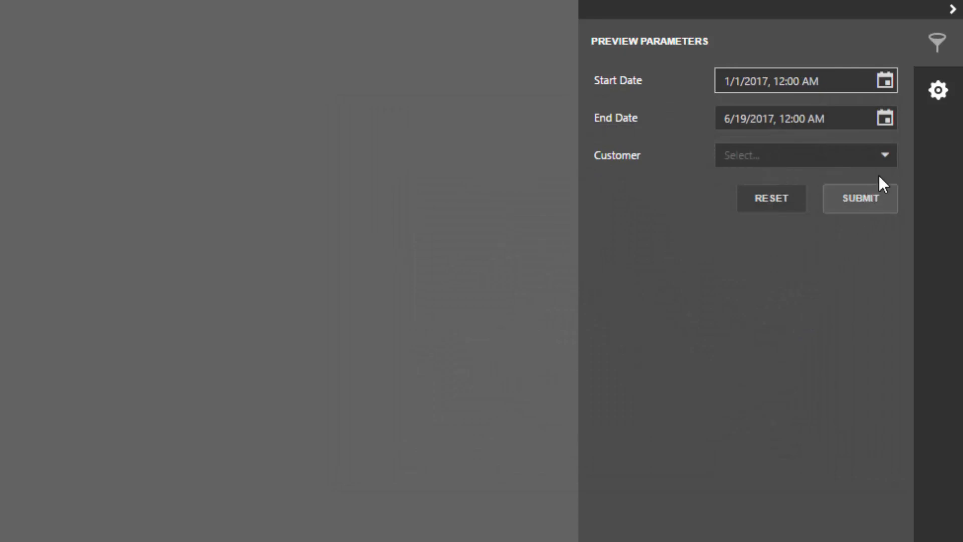
Choose the fifth listed customer and submit the parameters to generate the invoice preview.
left_click(886, 159)
left_click(830, 321)
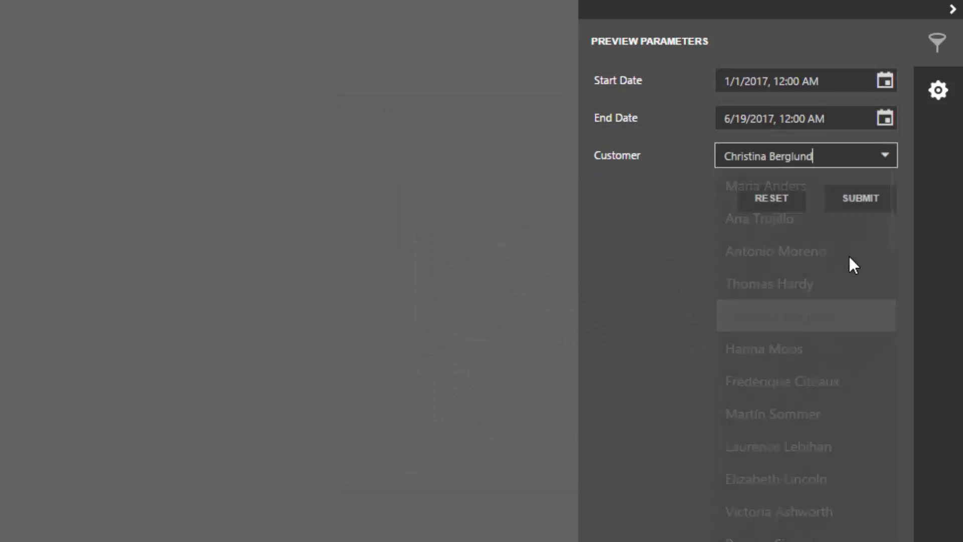
left_click(852, 213)
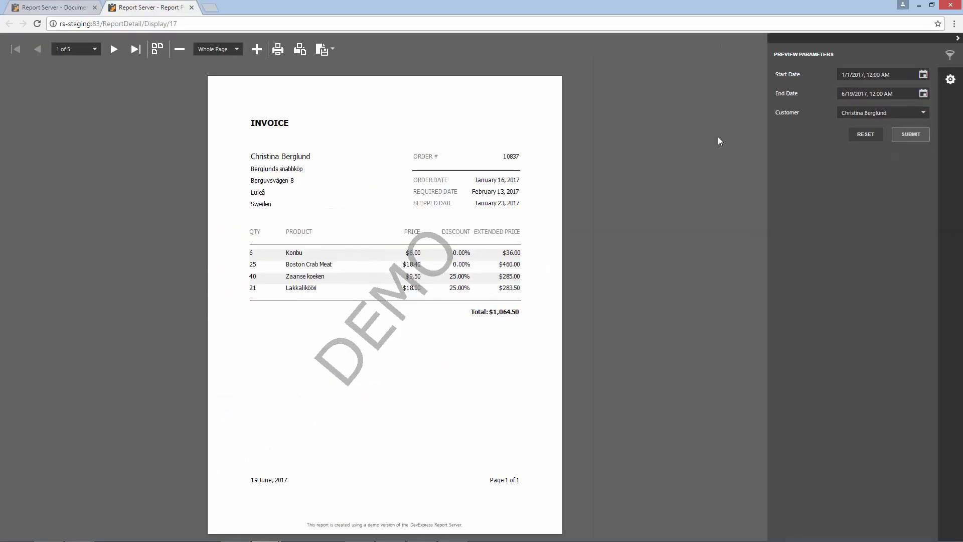
Page forward through the generated invoices to page 3 and close the report preview.
left_click(116, 55)
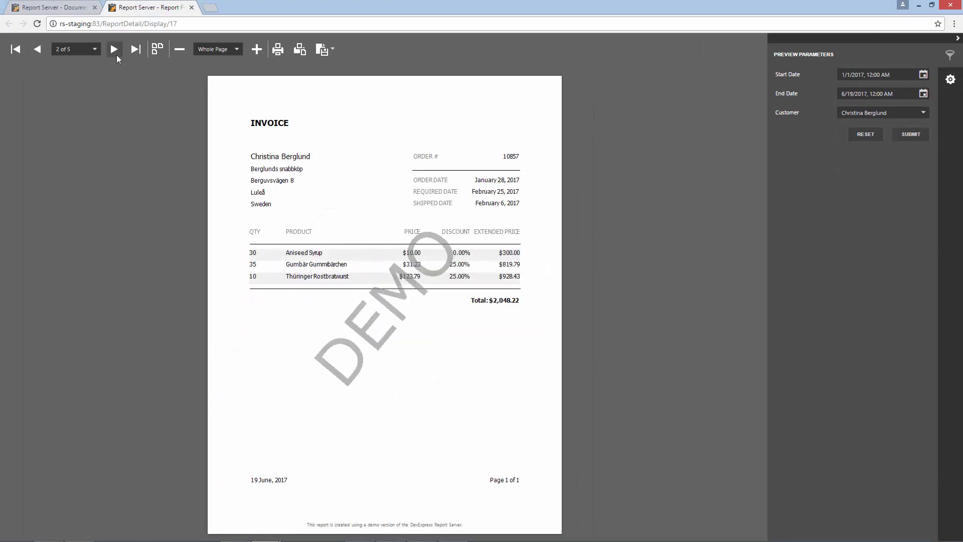
left_click(117, 55)
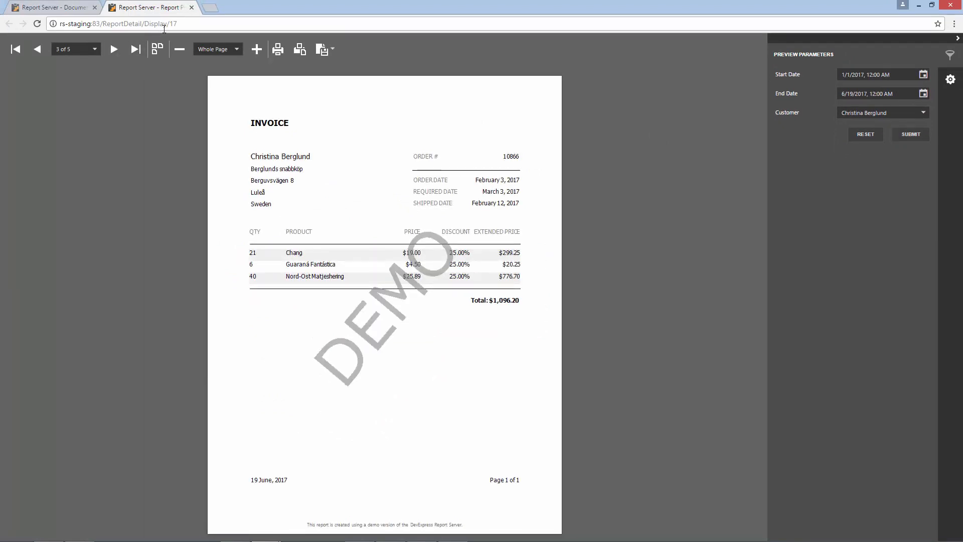
left_click(191, 7)
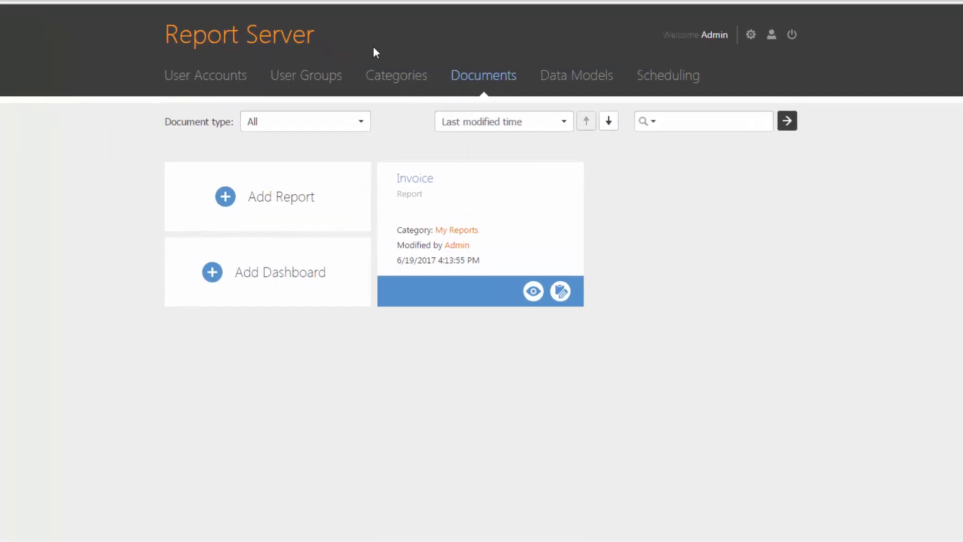
Start a new scheduled task in Document mode, name it "Document Schedule" and assign the Invoice report from My Reports.
left_click(666, 73)
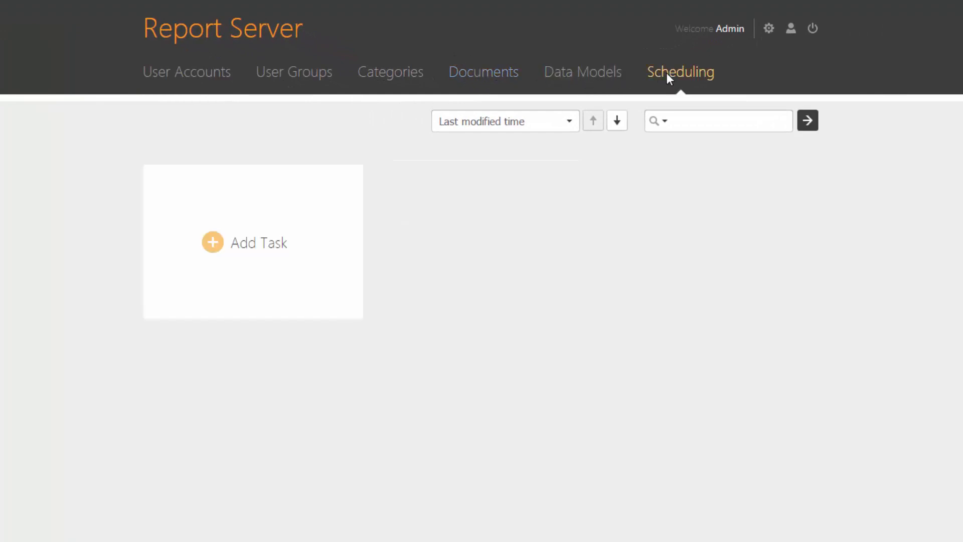
left_click(219, 244)
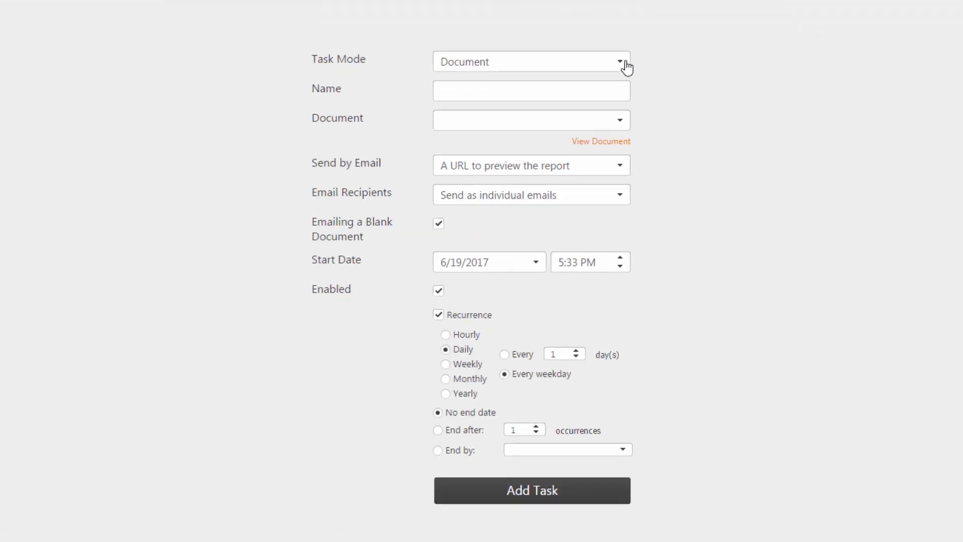
left_click(622, 70)
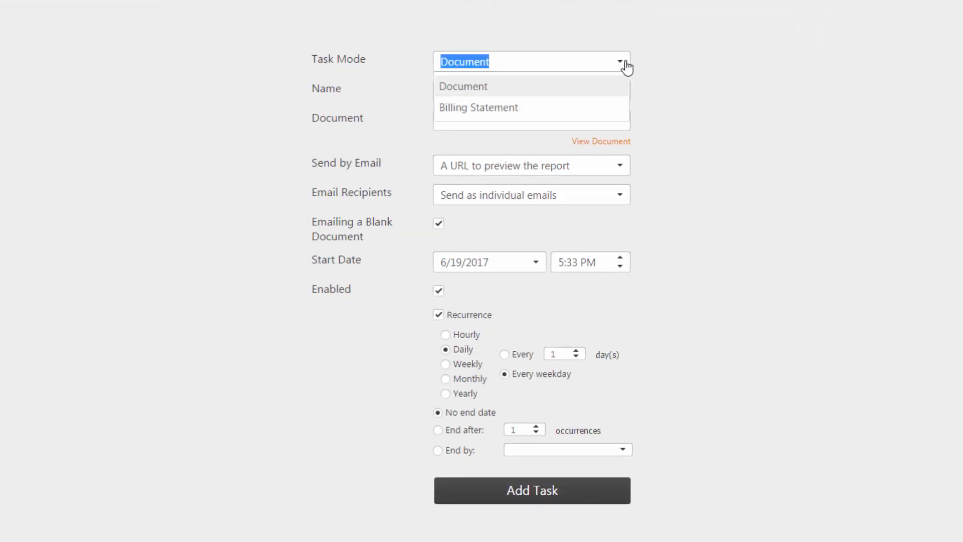
left_click(579, 90)
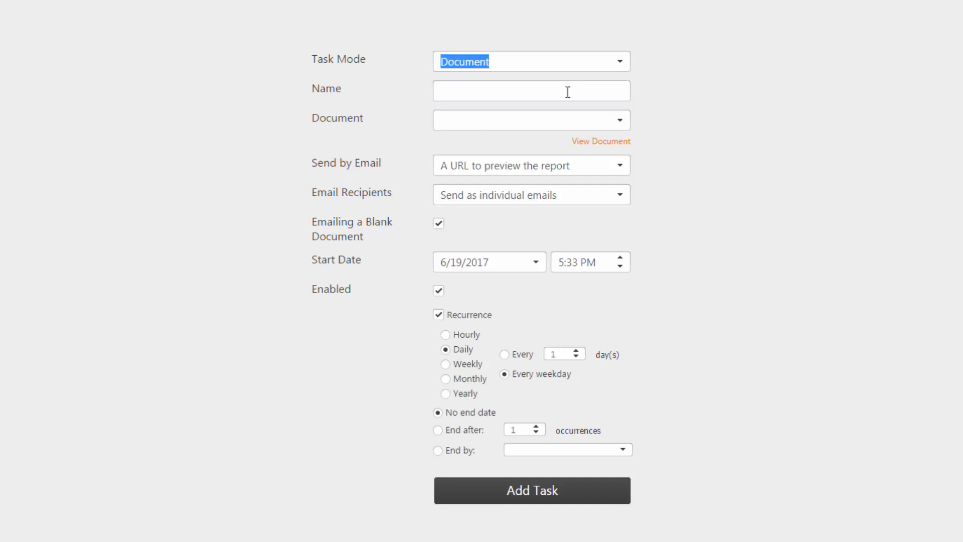
left_click(567, 91)
type("Document Schedule")
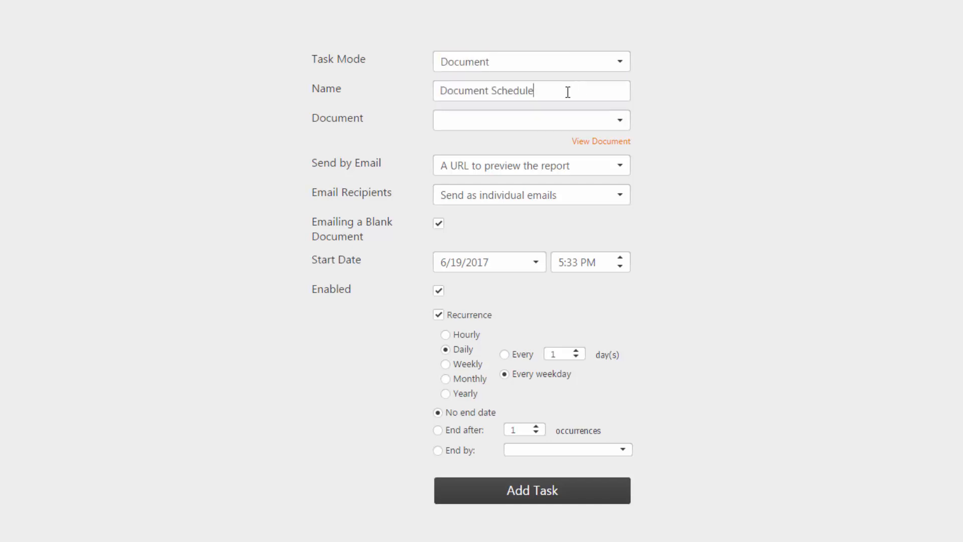
left_click(620, 121)
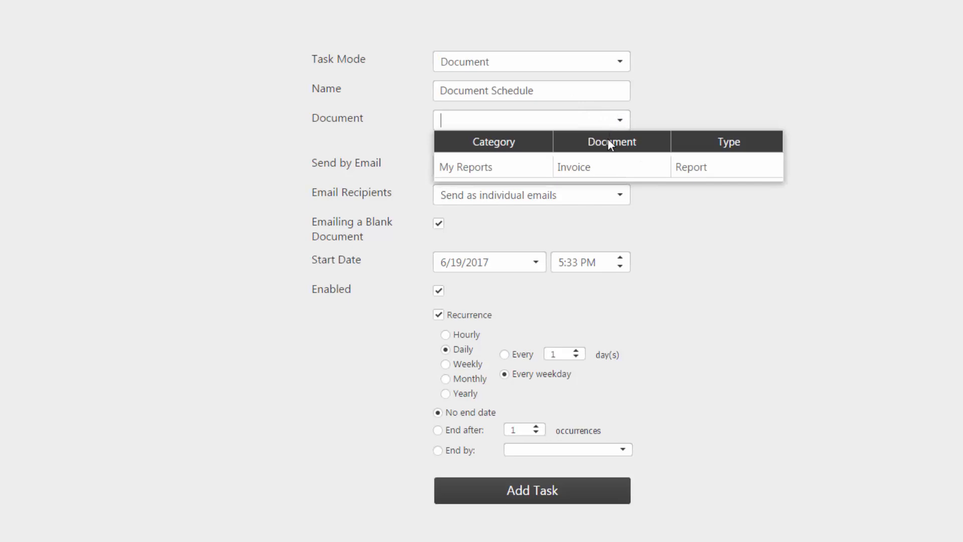
left_click(601, 168)
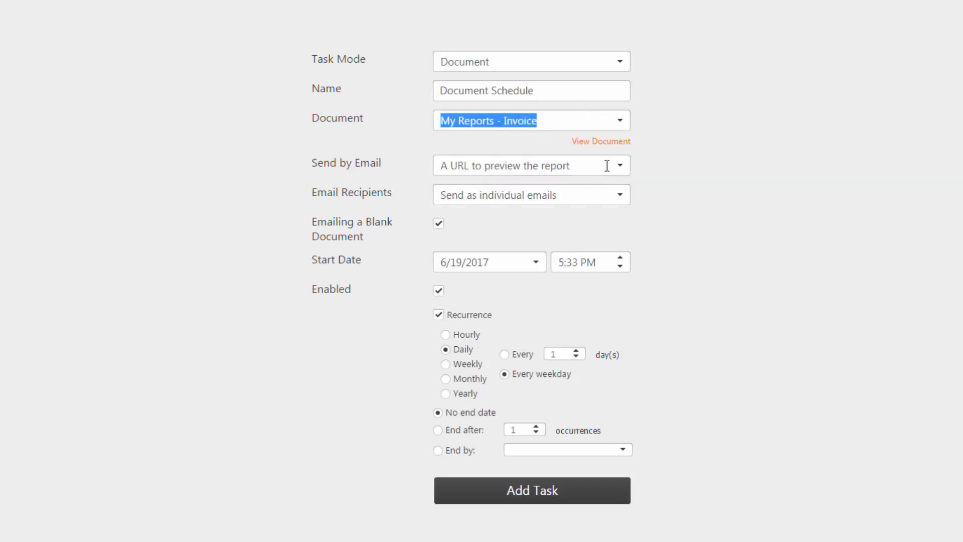
Examine the task's available email delivery formats, email recipient modes and start date setting.
left_click(624, 171)
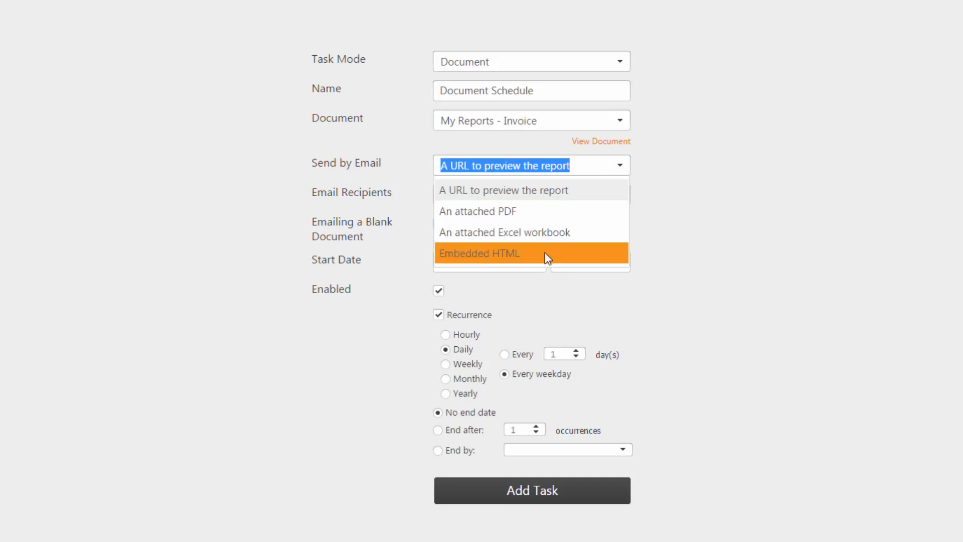
left_click(660, 234)
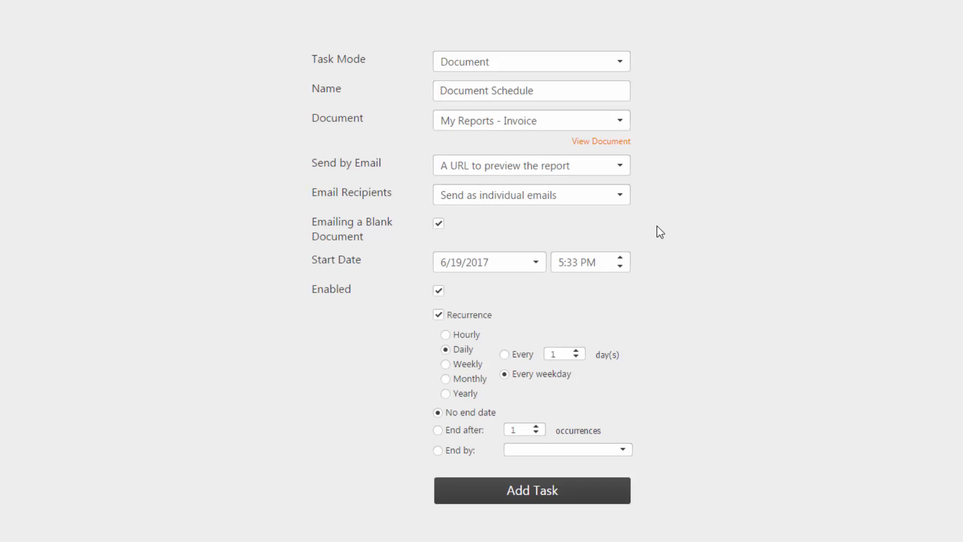
left_click(625, 200)
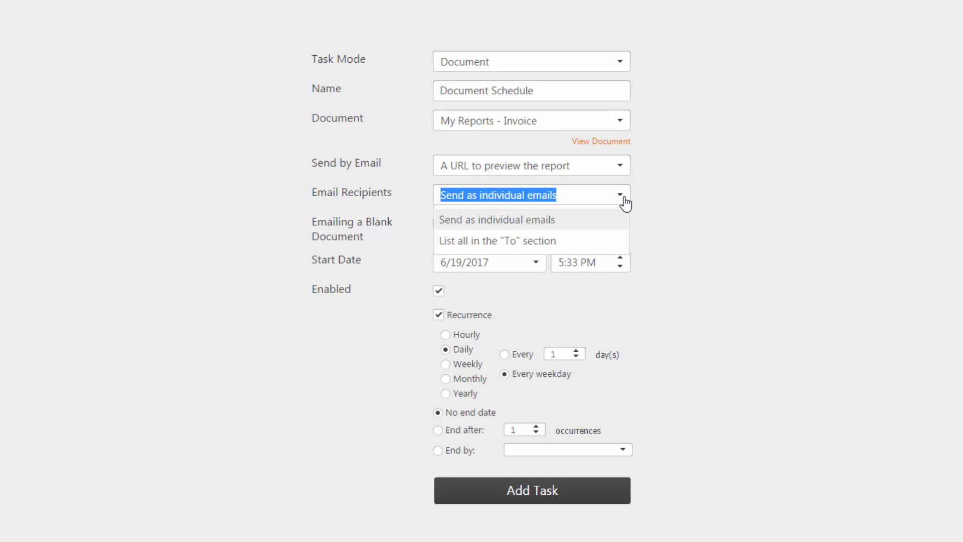
left_click(625, 201)
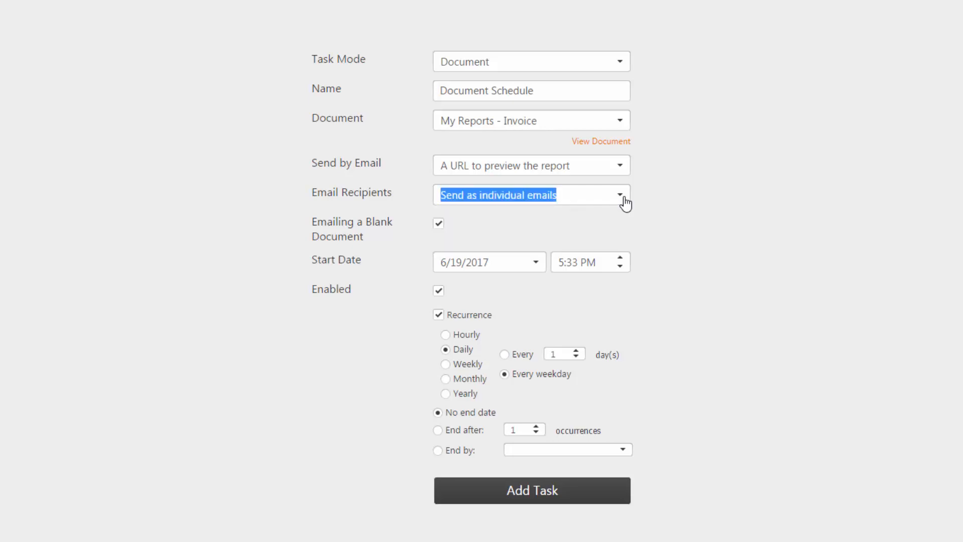
left_click(542, 261)
left_click(536, 261)
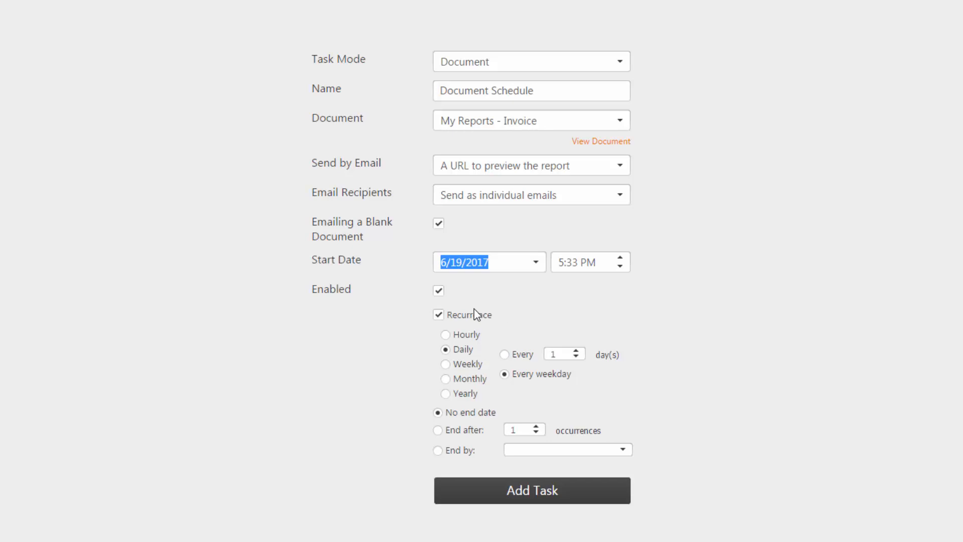
Add the task and set its Start Date document parameter to the static date 1/1/2017.
left_click(540, 494)
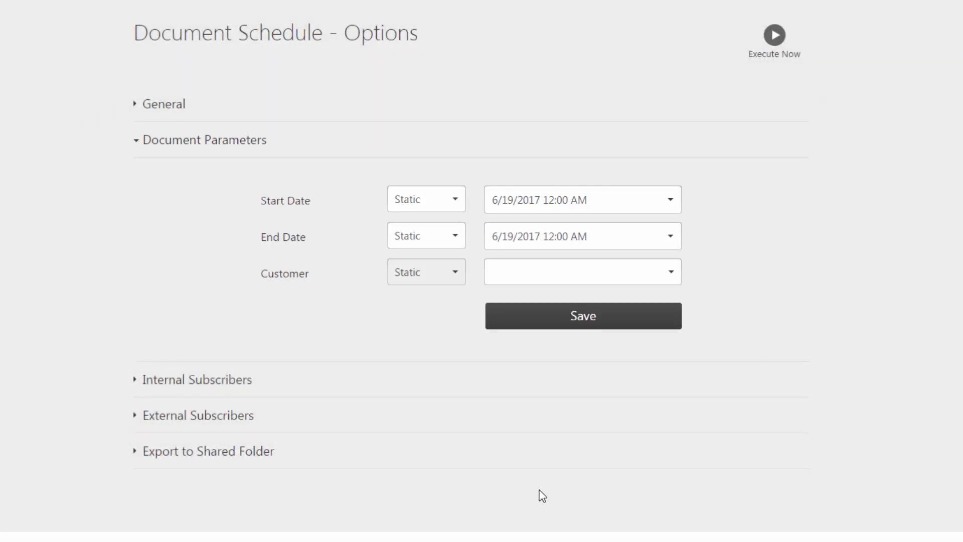
left_click(671, 200)
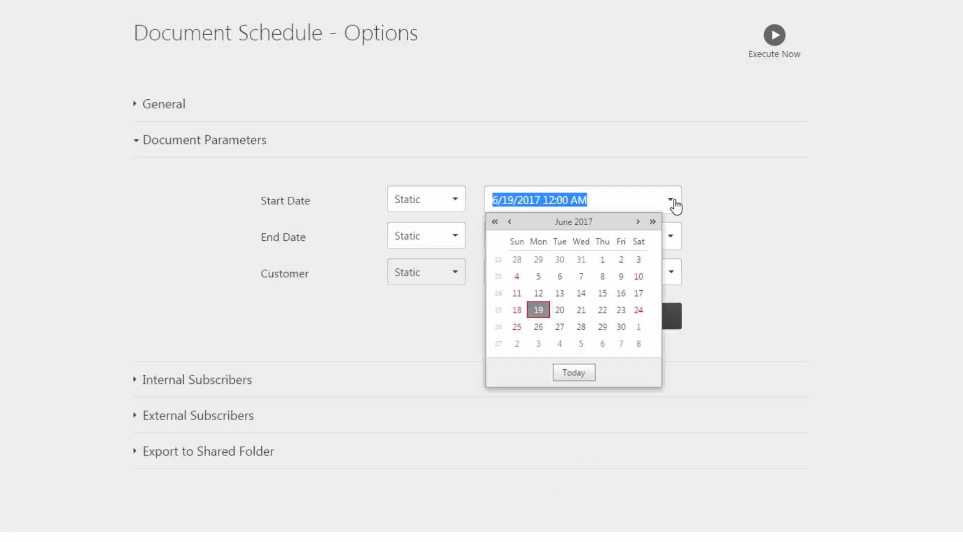
left_click(575, 228)
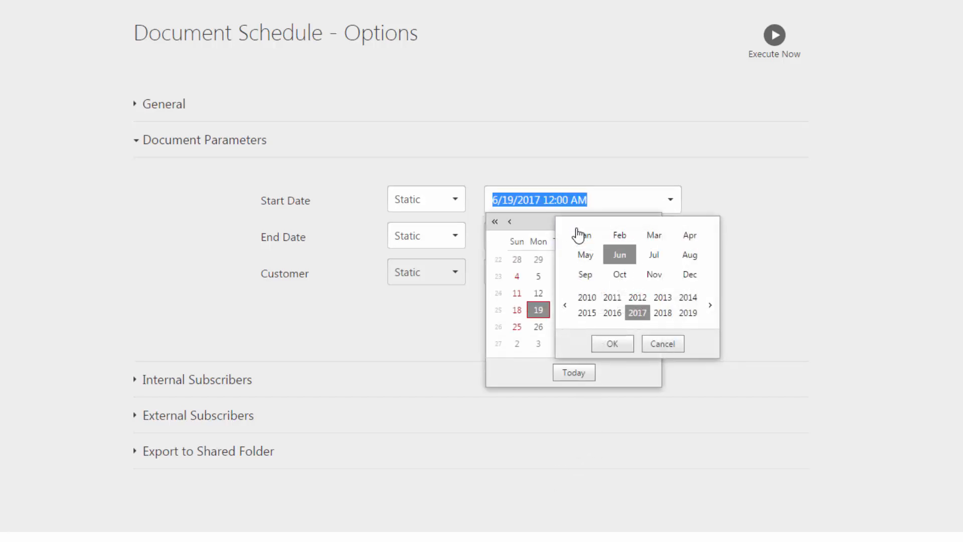
left_click(576, 233)
left_click(615, 339)
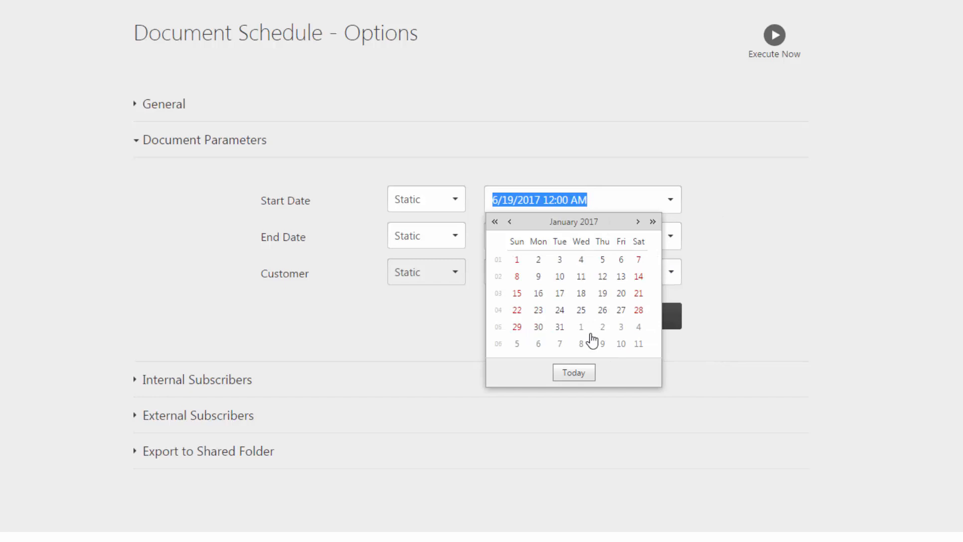
left_click(516, 263)
Make the End Date document parameter Calculated with the value "End of the previous day".
left_click(460, 242)
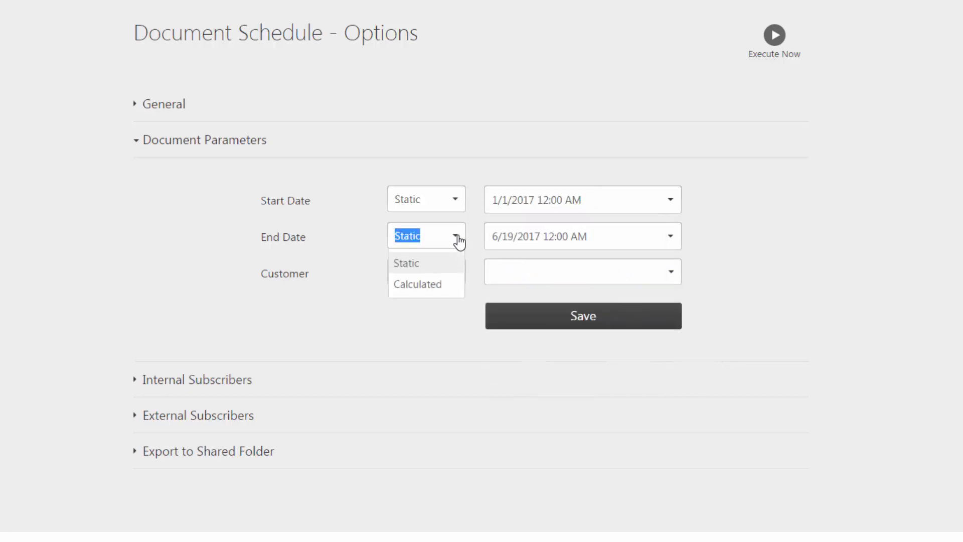
left_click(429, 282)
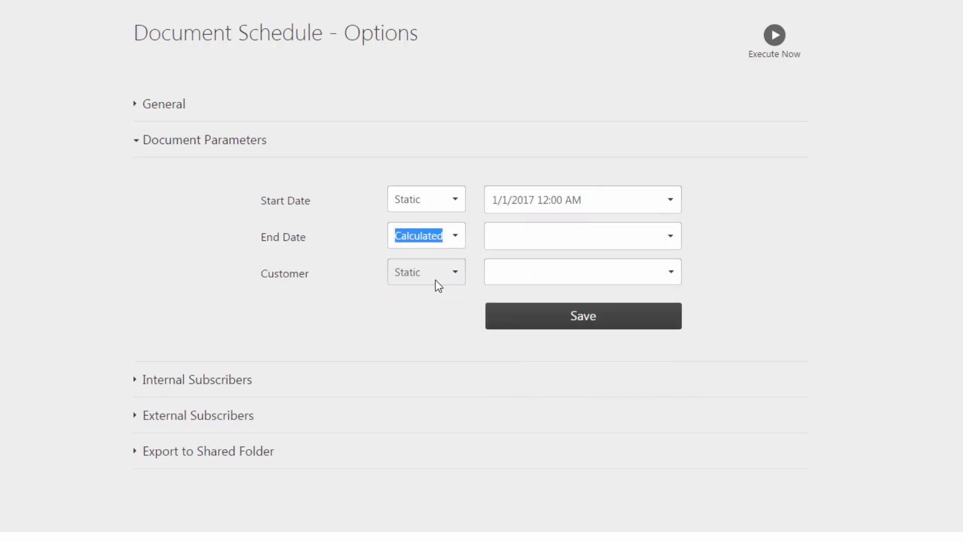
left_click(672, 241)
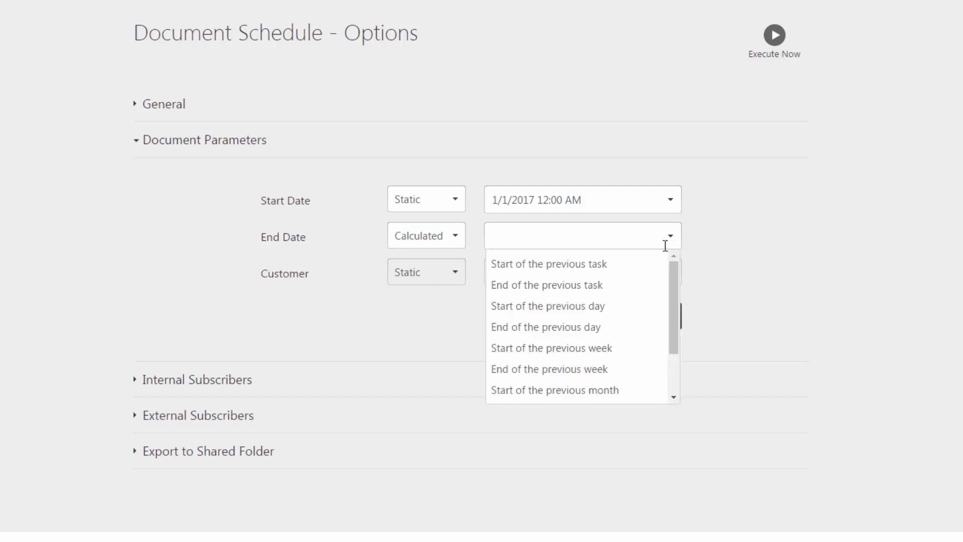
left_click(616, 327)
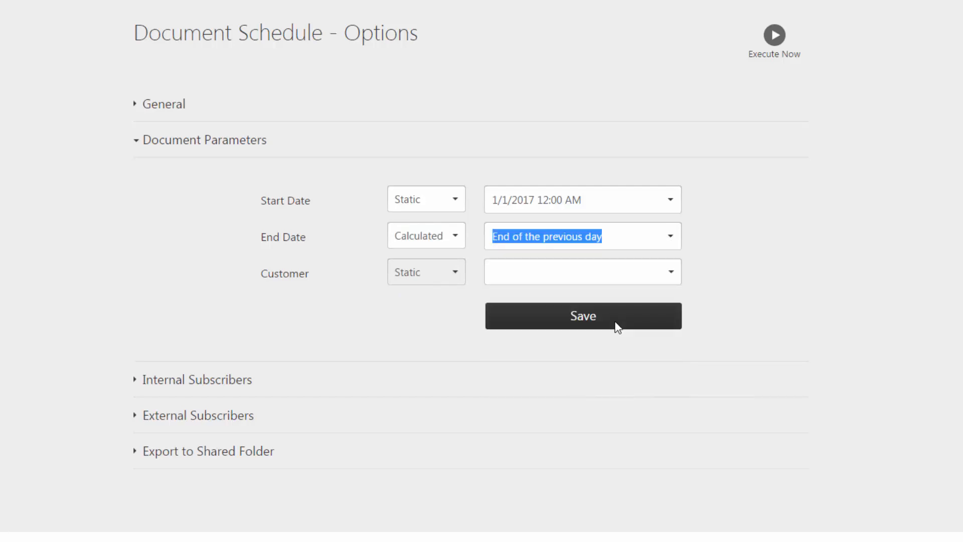
Set the Customer parameter to the fifth customer in the list and save the document parameters.
left_click(669, 276)
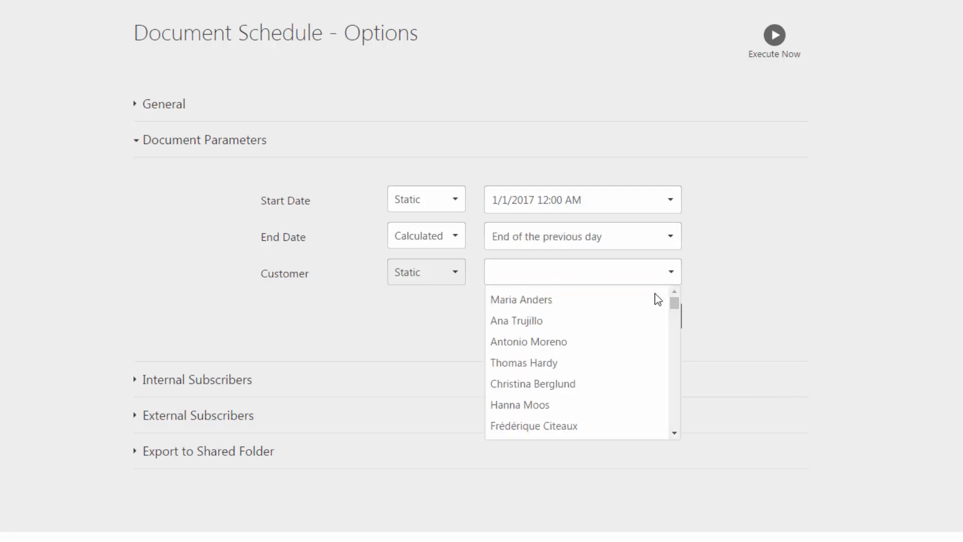
left_click(608, 383)
left_click(559, 320)
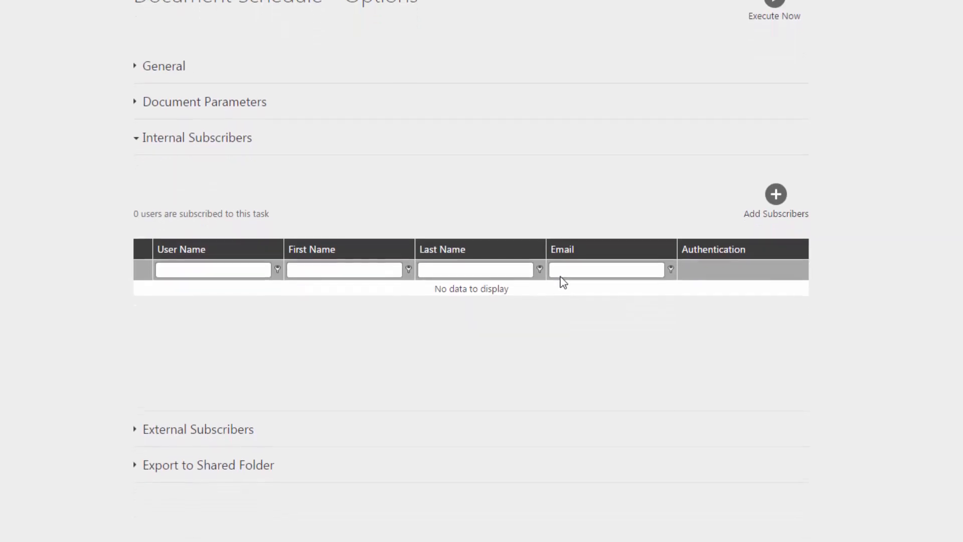
Subscribe the third available user to the task as an internal subscriber.
left_click(772, 200)
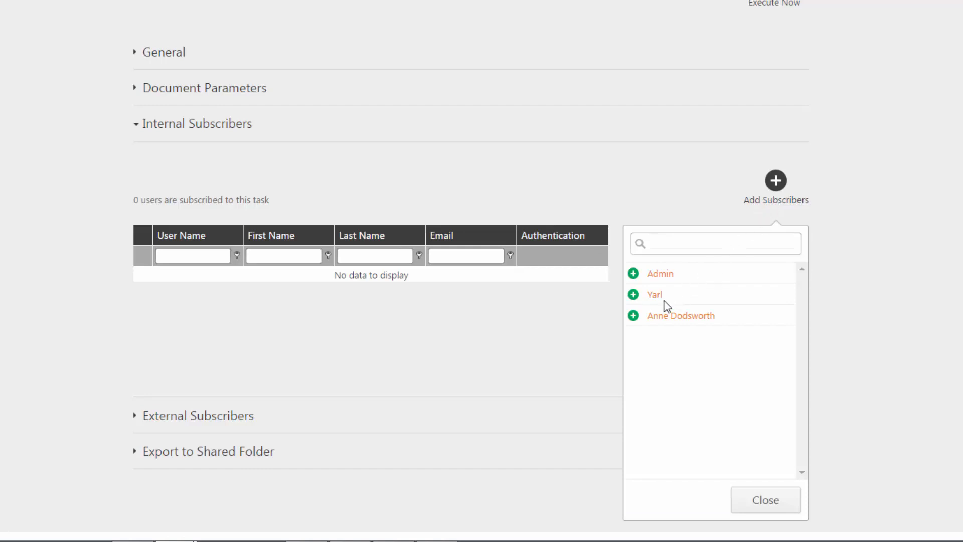
left_click(633, 316)
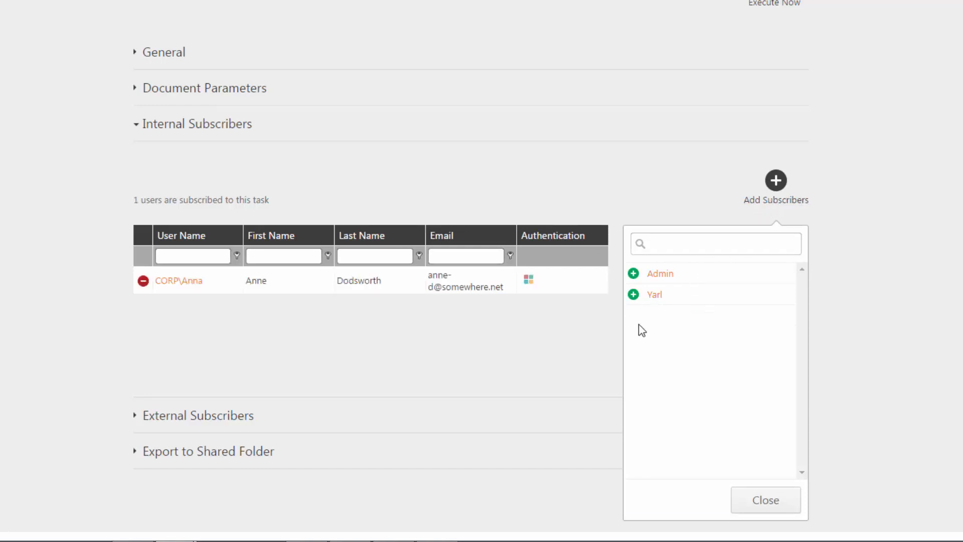
Finish choosing internal subscribers, then enter the two external subscribers' e-mail addresses and save them.
left_click(756, 500)
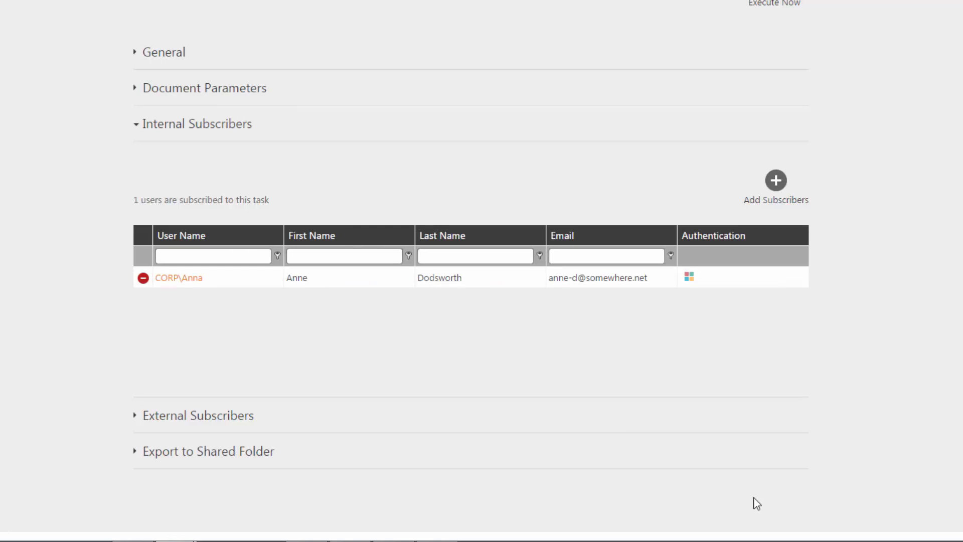
left_click(237, 414)
left_click(241, 238)
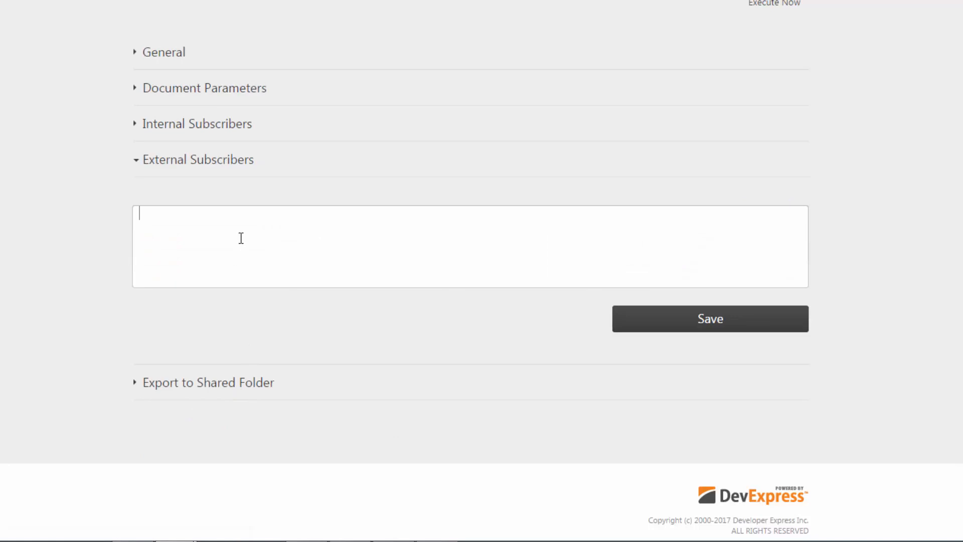
key("ctrl+v")
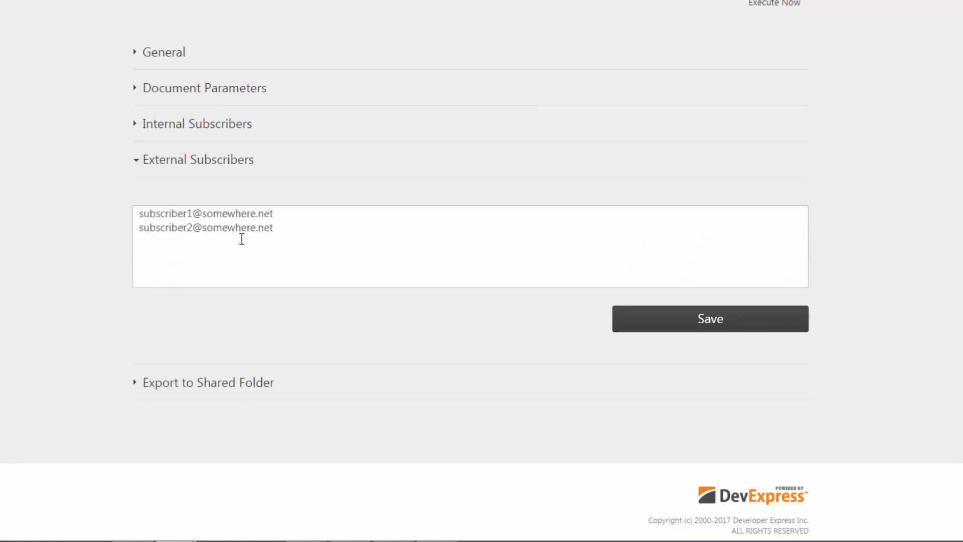
left_click(649, 321)
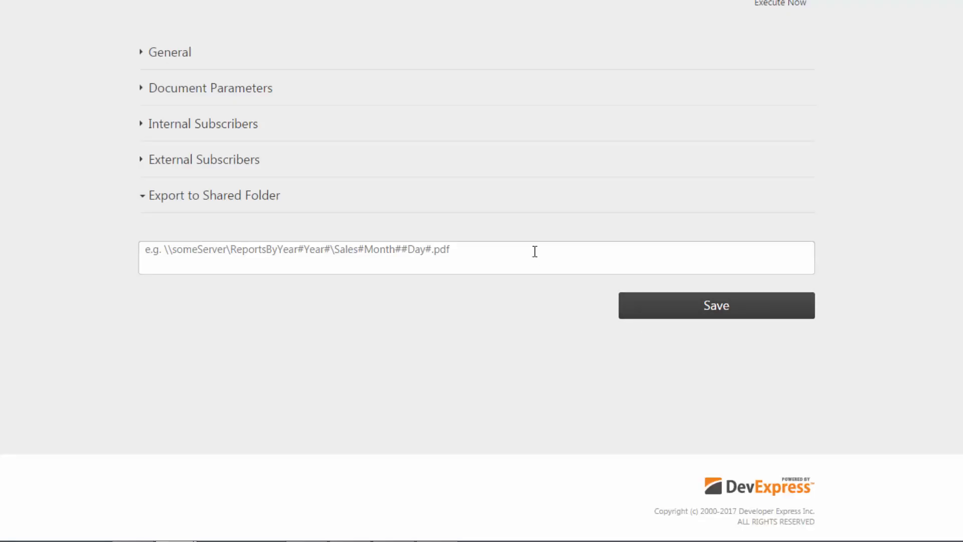
Set the shared-folder exports to \\someServer\ReportsByYear#Year#\Sales#Month##Day#.pdf and the same path with the .xlsx extension, and save.
left_click(534, 252)
type("\\\\someServer\\ReportsByYear#Year#\\Sales#Month##Day#.pdf, \\\\someServer\\ReportsByYear#Year#\\Sales#Month##Day#.xlsx")
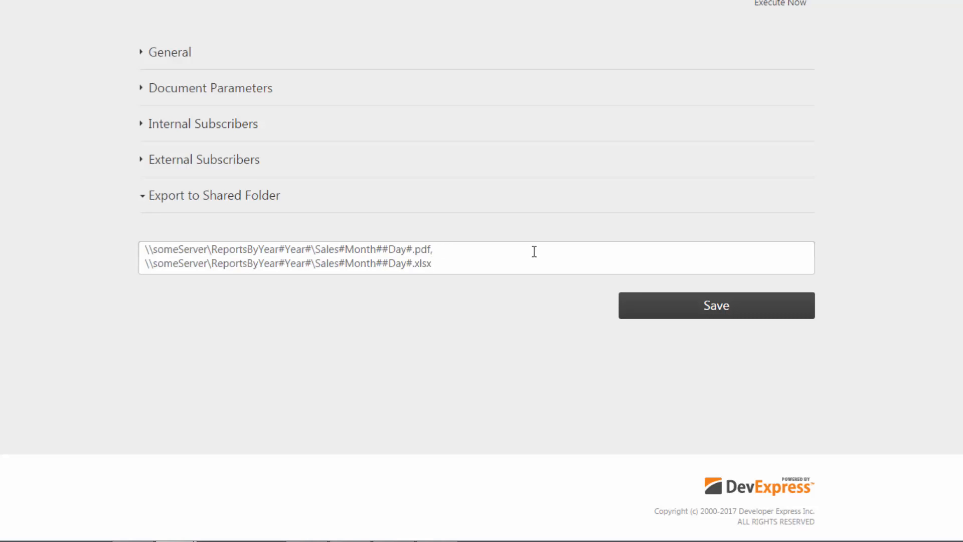
double_click(296, 250)
double_click(358, 249)
double_click(394, 248)
left_click(454, 265)
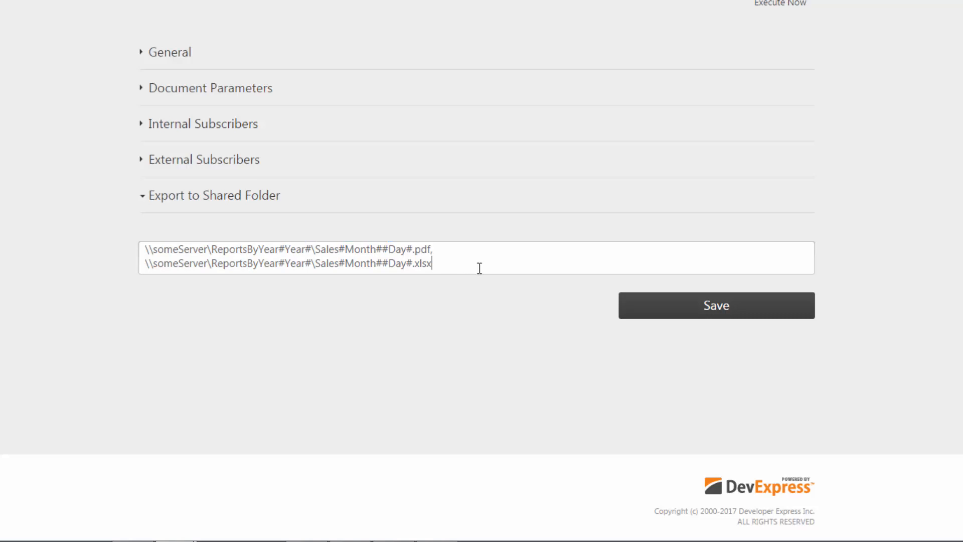
left_click(672, 304)
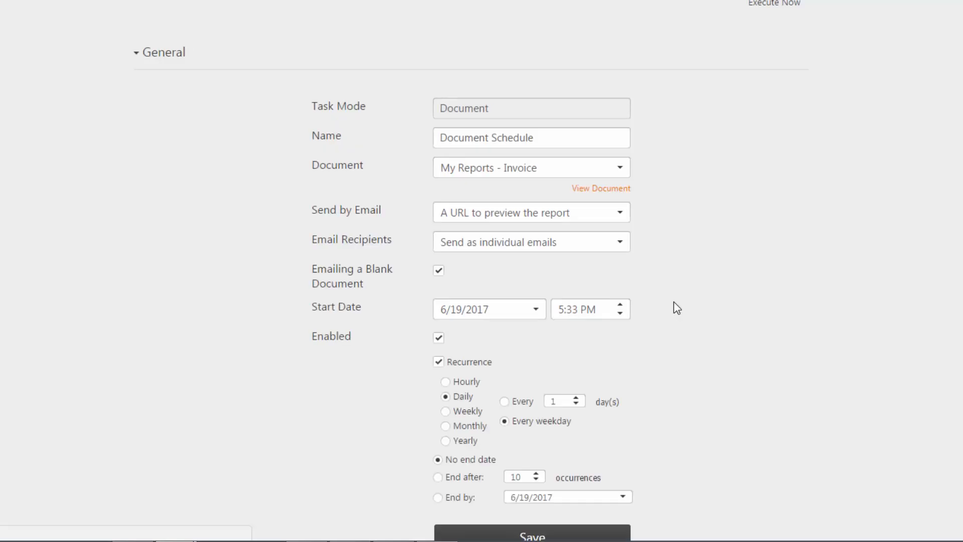
Execute the Document Schedule task immediately and dismiss the resulting message.
scroll(682, 331, "up", 4)
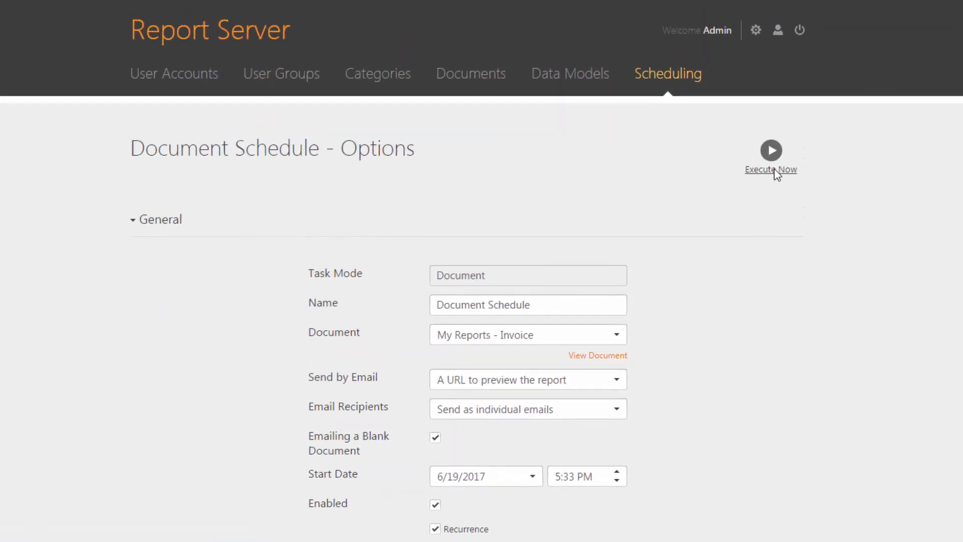
left_click(771, 157)
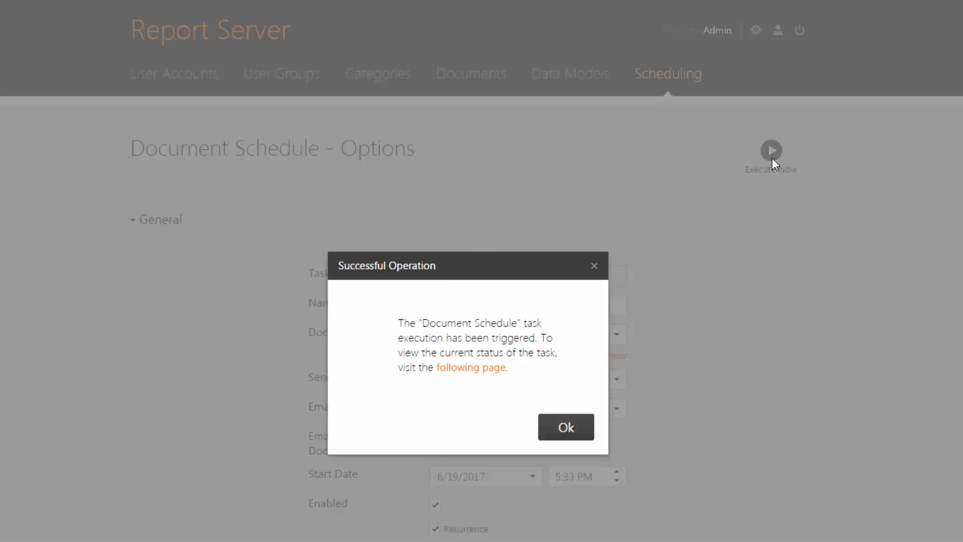
left_click(562, 425)
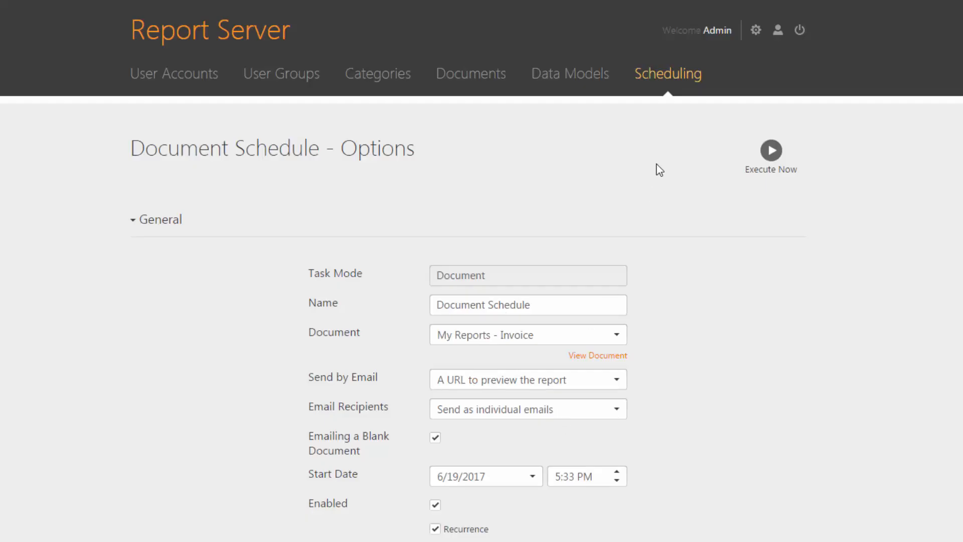
Preview the document generated by the Document Schedule task, page through to its third page and close the preview.
left_click(655, 79)
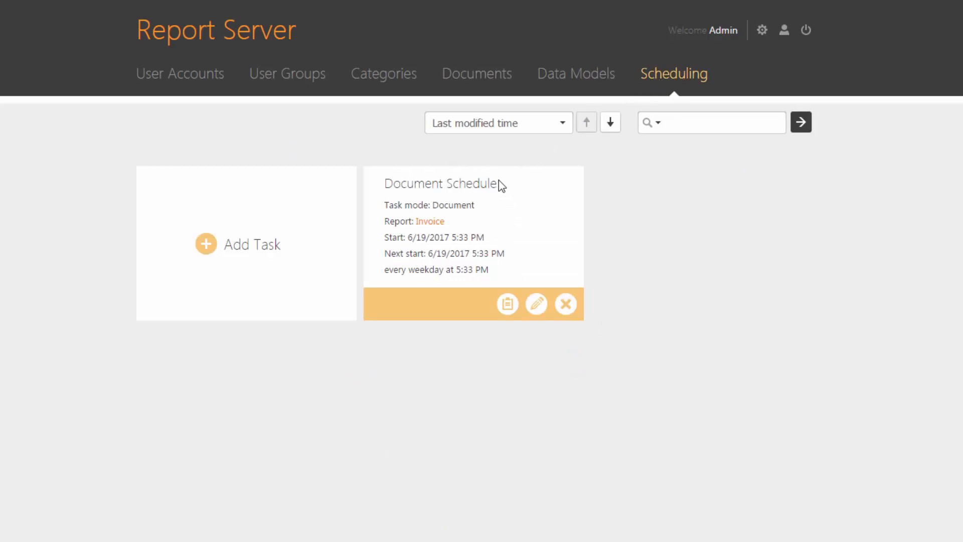
left_click(510, 310)
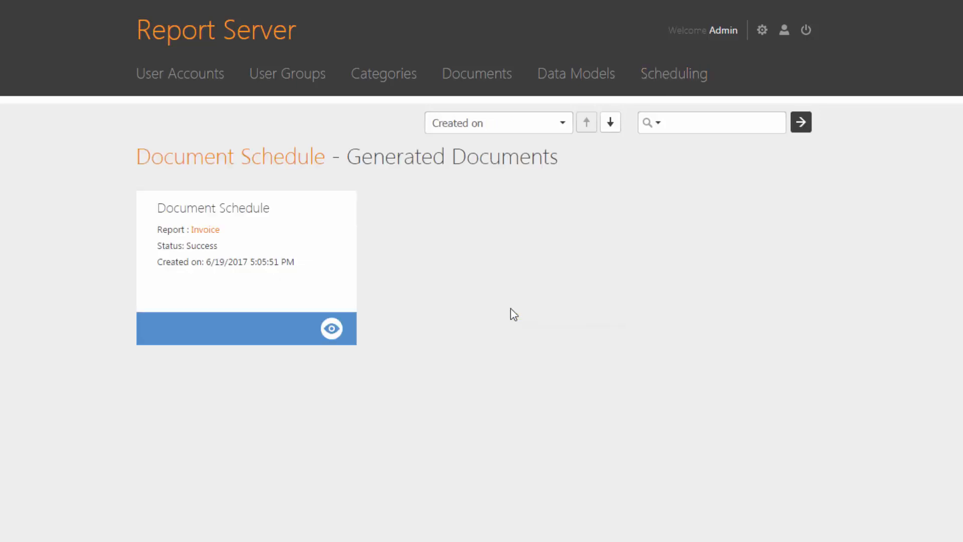
left_click(337, 333)
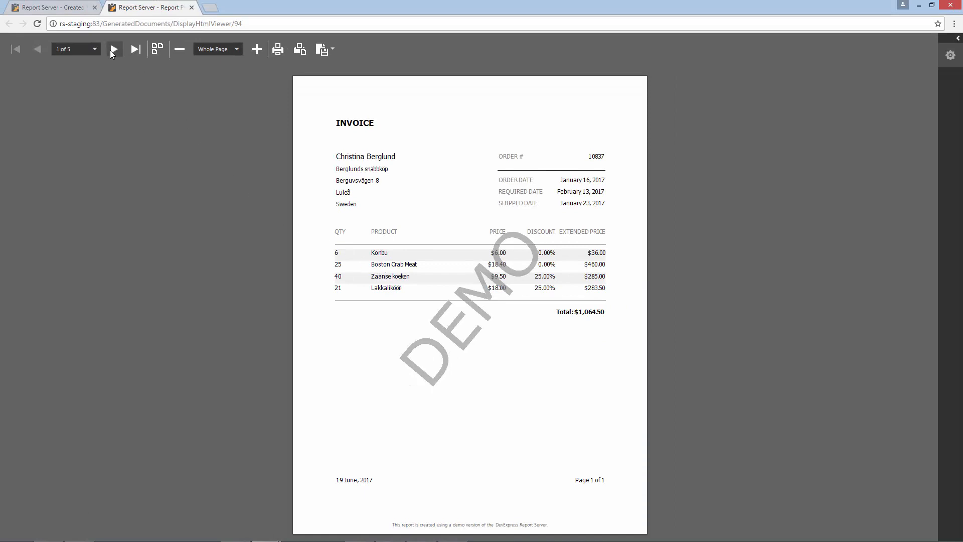
left_click(111, 52)
left_click(111, 51)
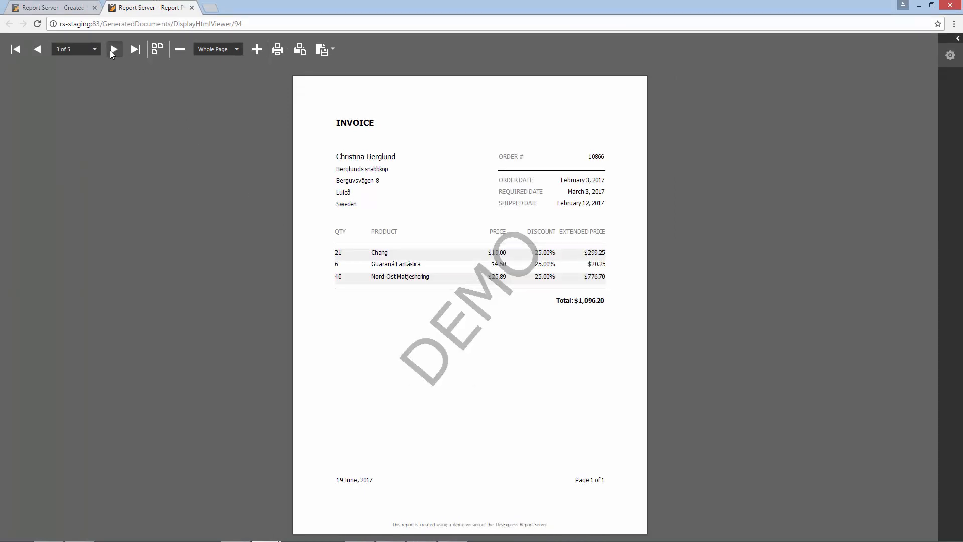
left_click(192, 8)
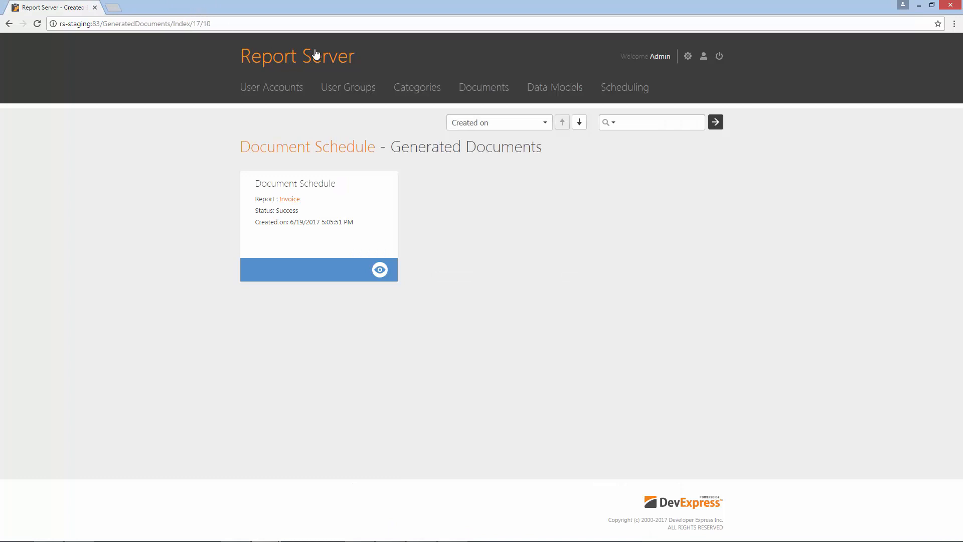
Start a new scheduled task in Billing Statement mode and name it "My Billing Statement".
left_click(620, 89)
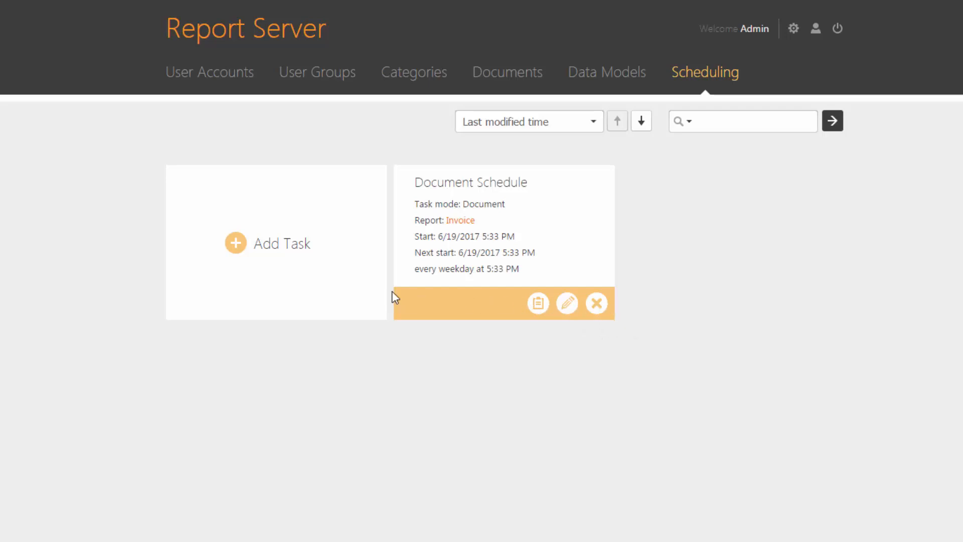
left_click(249, 249)
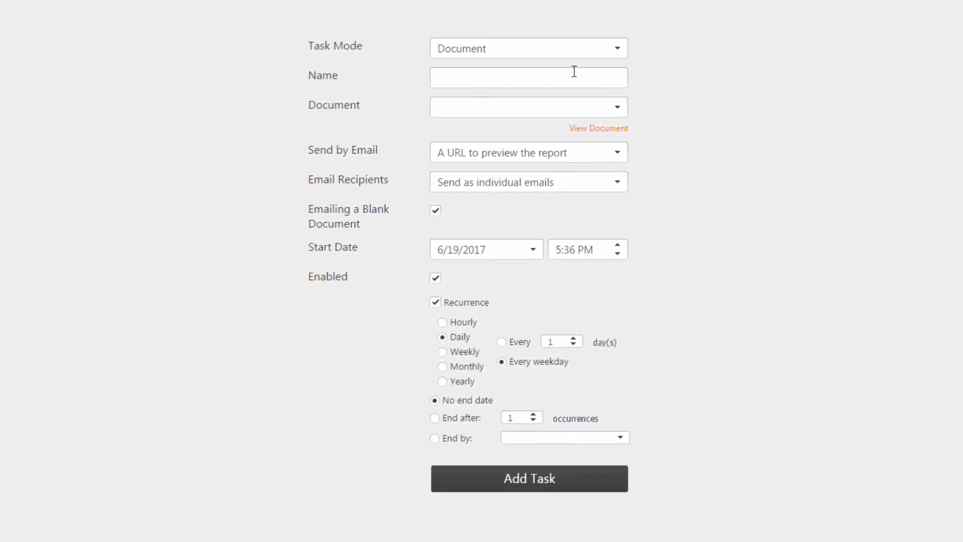
left_click(622, 50)
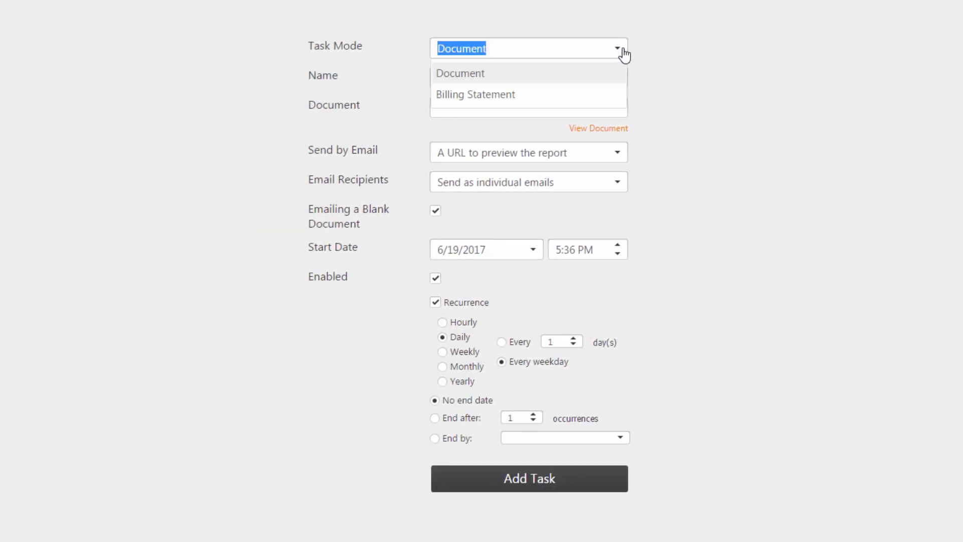
left_click(527, 96)
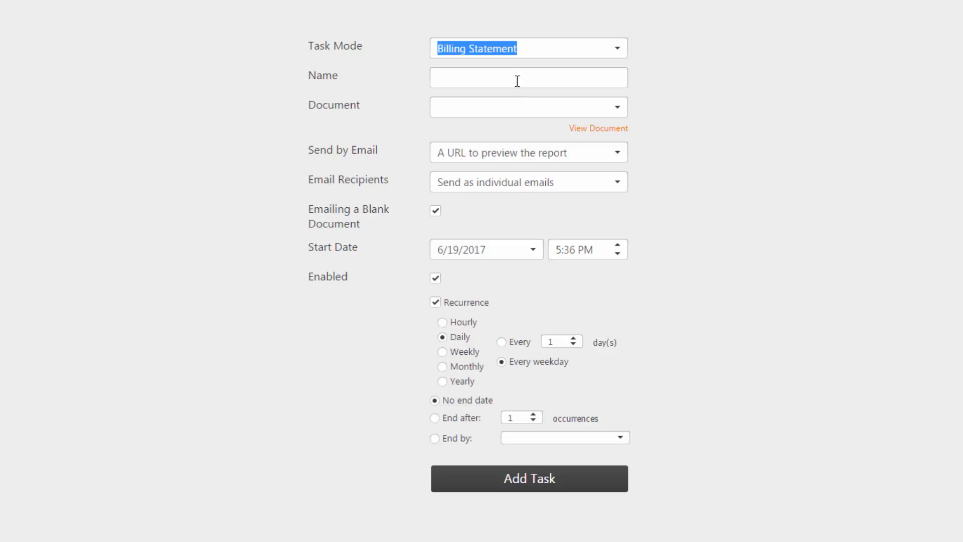
left_click(516, 80)
type("My Billing Statement")
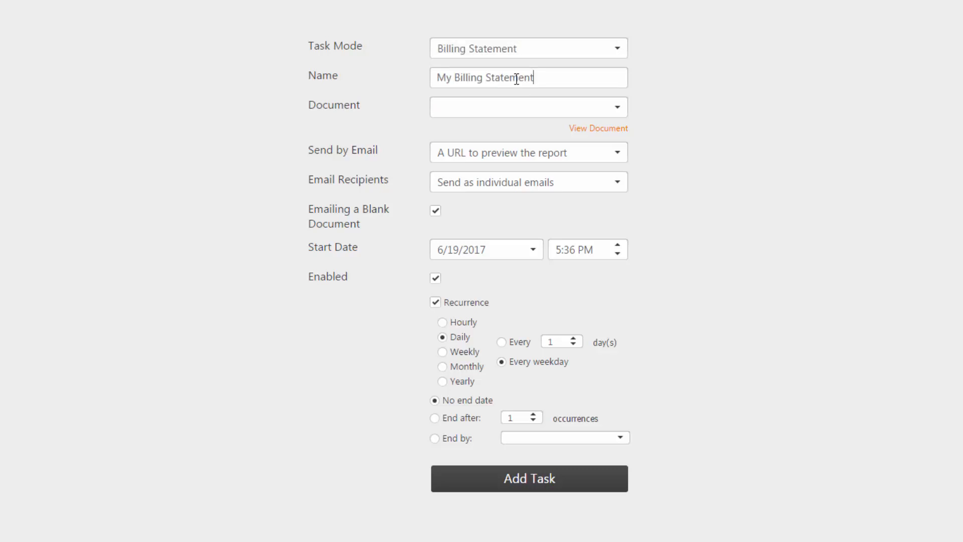
Assign the "My Reports - Invoice" document to the billing statement task and add the task.
left_click(616, 107)
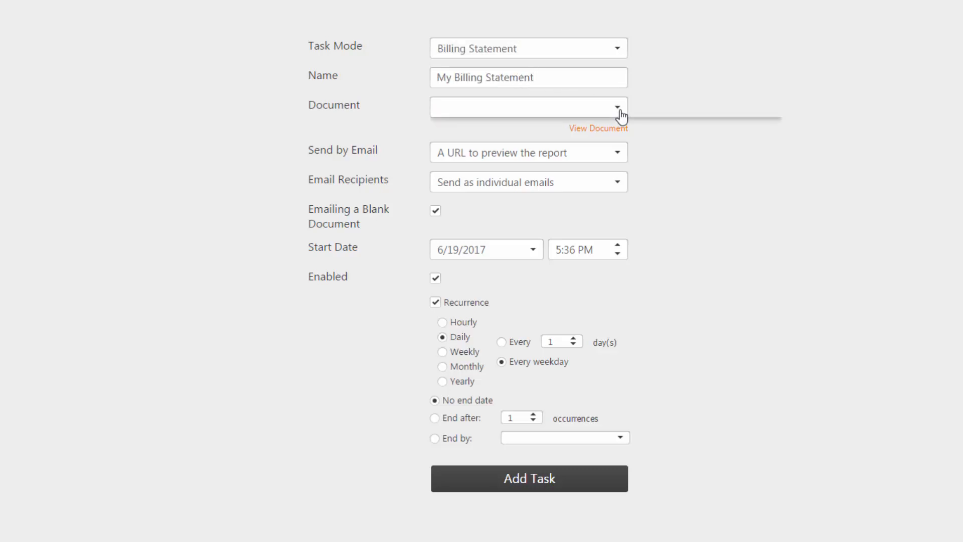
left_click(548, 155)
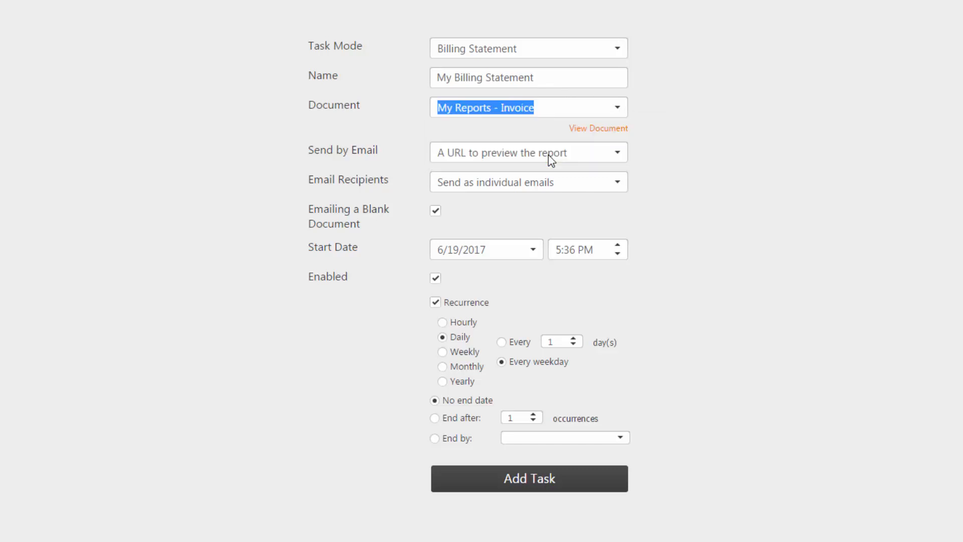
left_click(571, 478)
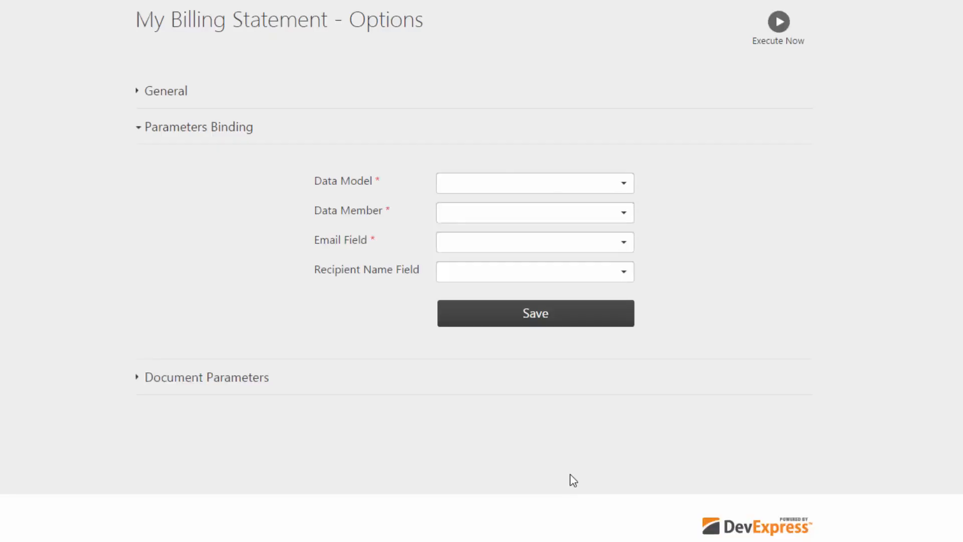
Bind the billing statement's parameters to the Northwind data model and its Customers data member.
left_click(626, 185)
left_click(539, 229)
left_click(622, 215)
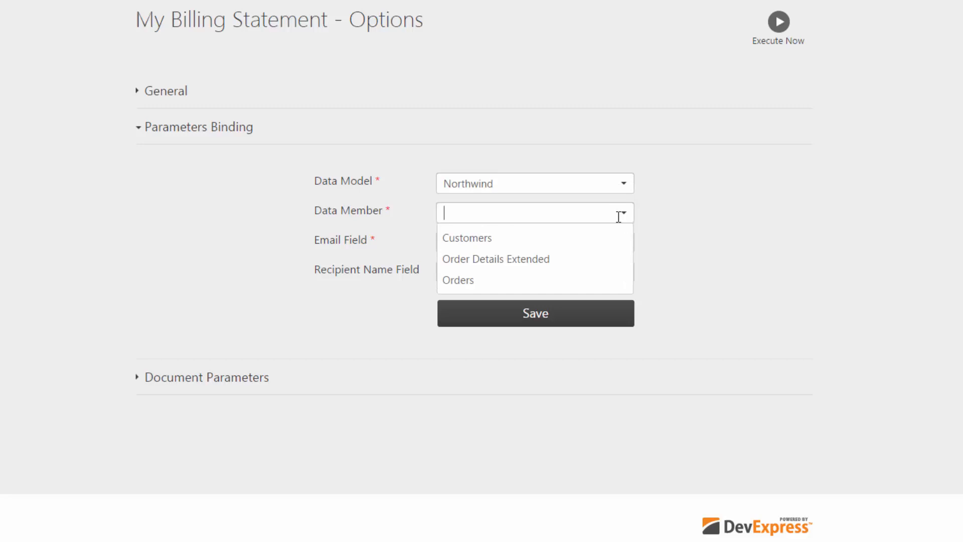
left_click(584, 235)
Set the Email Field to Email and the Recipient Name Field to ContactName, and save the parameters binding.
left_click(625, 245)
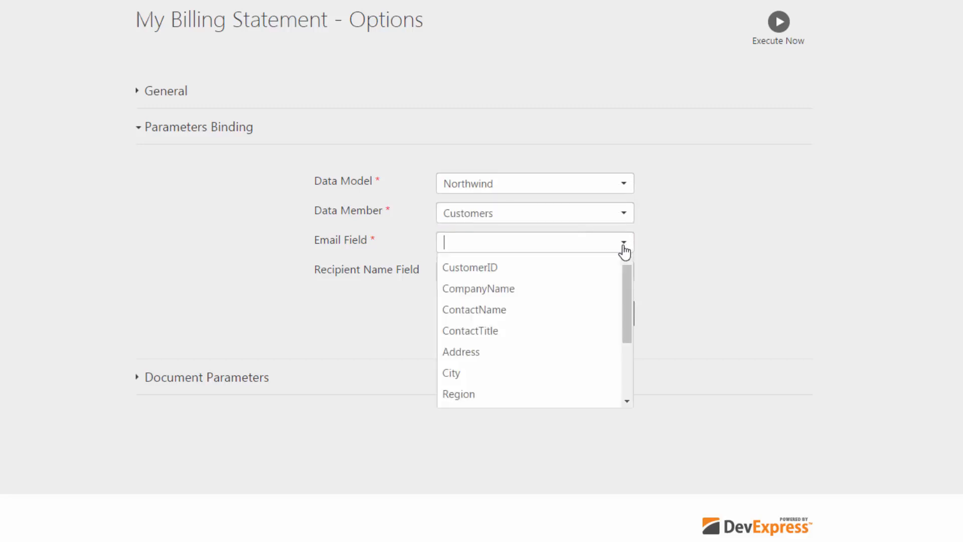
scroll(579, 311, "down", 3)
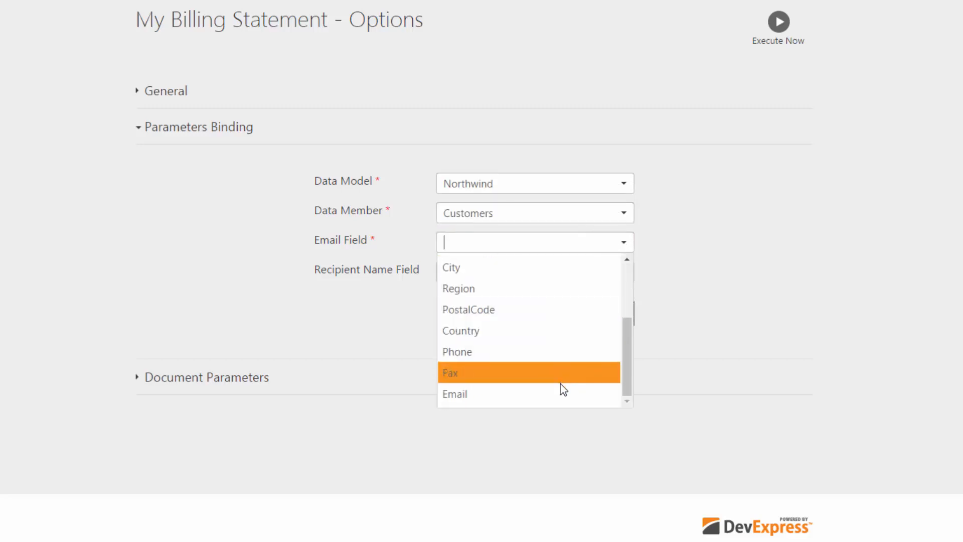
left_click(562, 396)
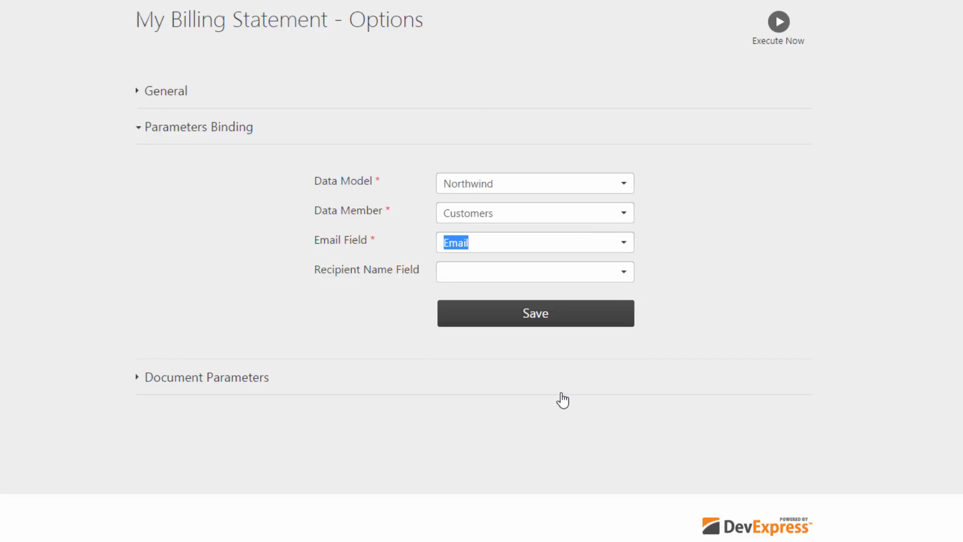
left_click(625, 274)
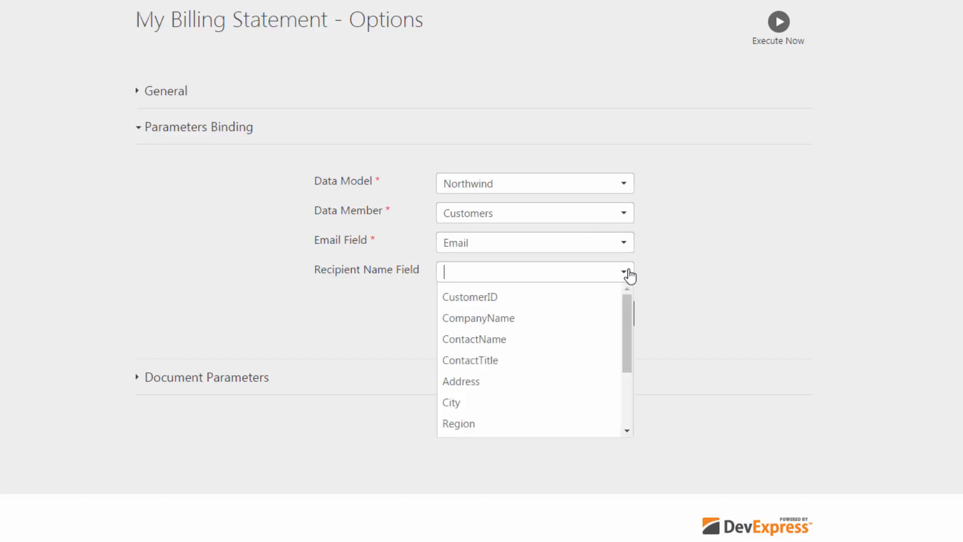
left_click(564, 336)
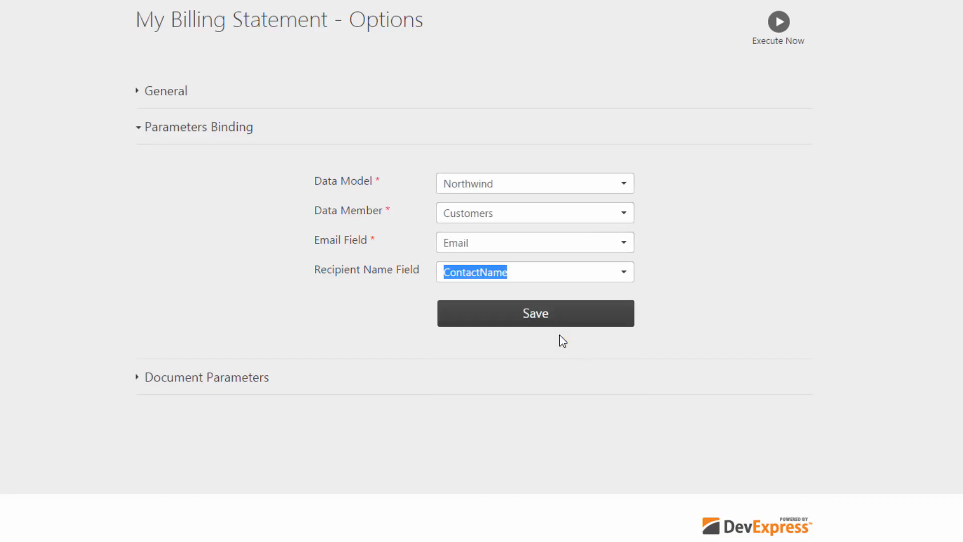
left_click(531, 325)
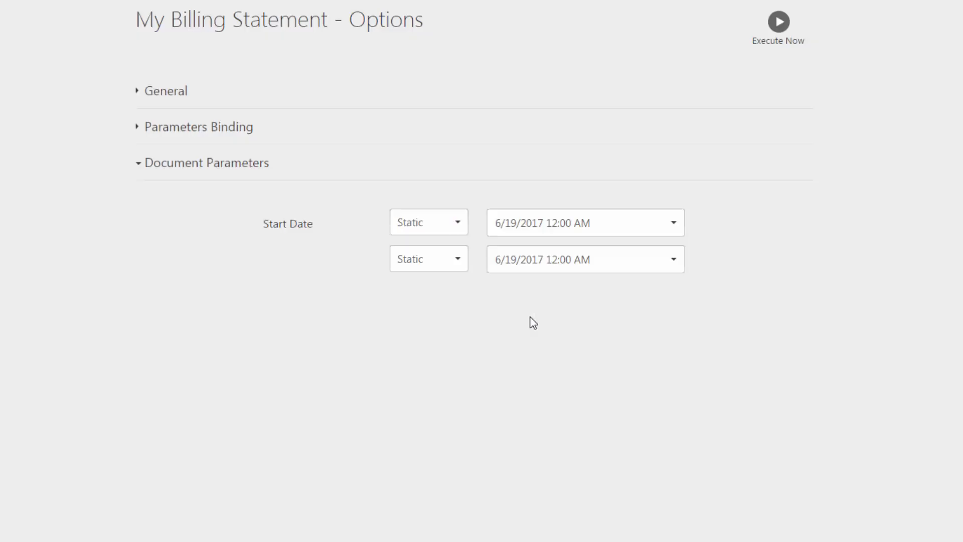
Set the billing statement's Start Date document parameter to the static date 1/1/2017.
left_click(673, 222)
left_click(585, 246)
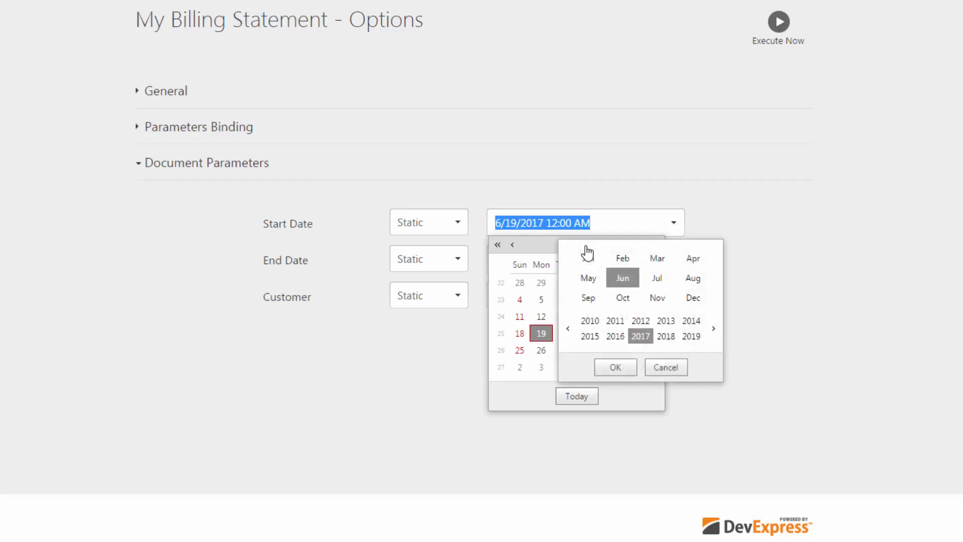
left_click(588, 256)
left_click(615, 366)
left_click(519, 282)
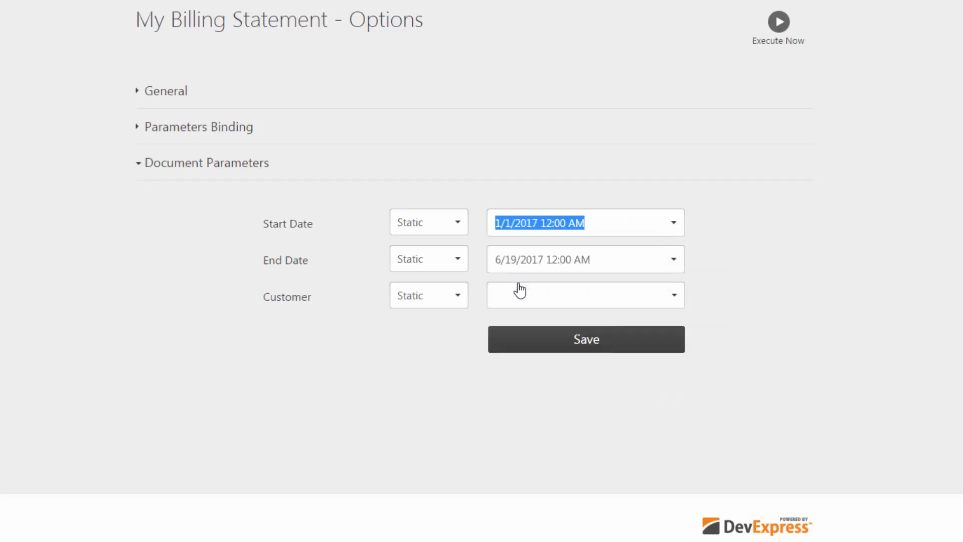
Make the billing statement's End Date parameter Calculated with the value "End of the previous day".
left_click(457, 258)
left_click(450, 303)
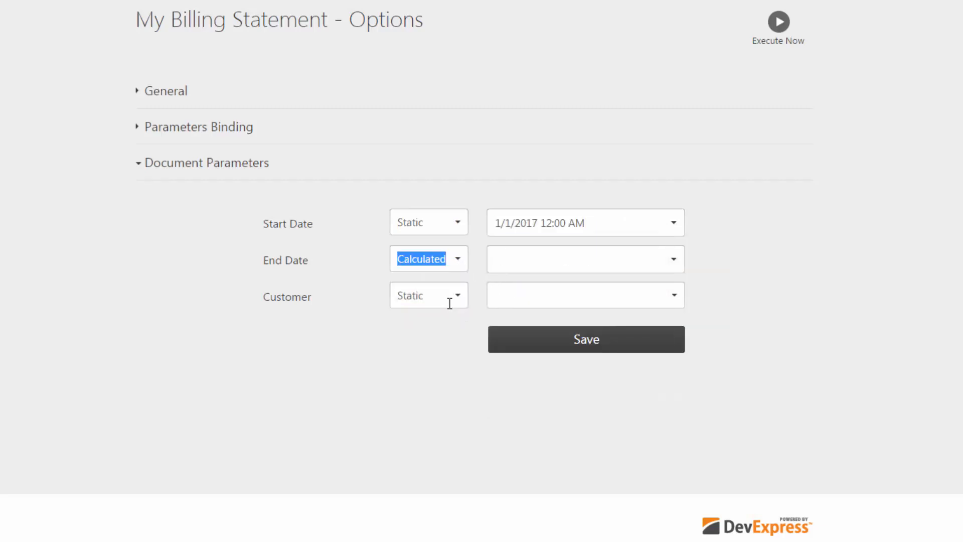
left_click(675, 264)
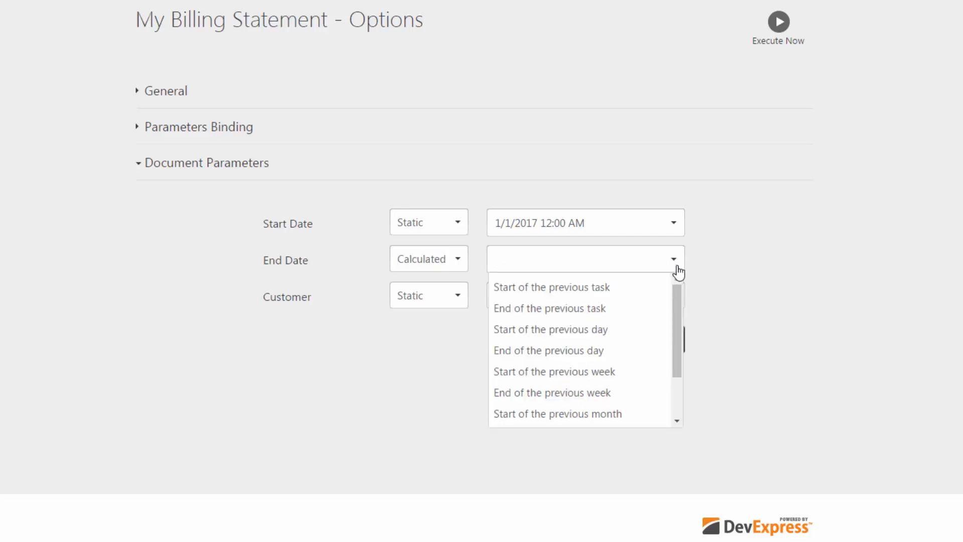
left_click(628, 349)
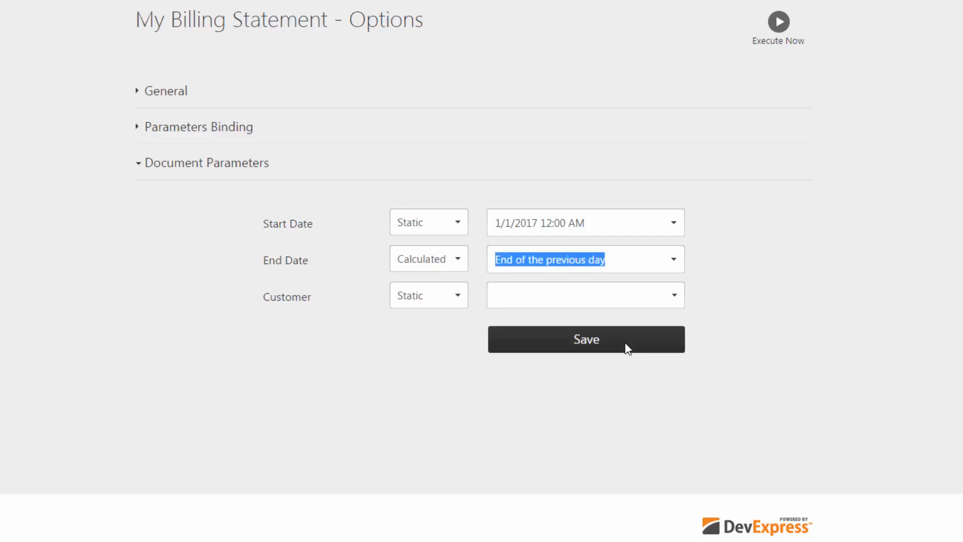
Make the billing statement's Customer parameter Bound to the ContactName field and save the document parameters.
left_click(457, 300)
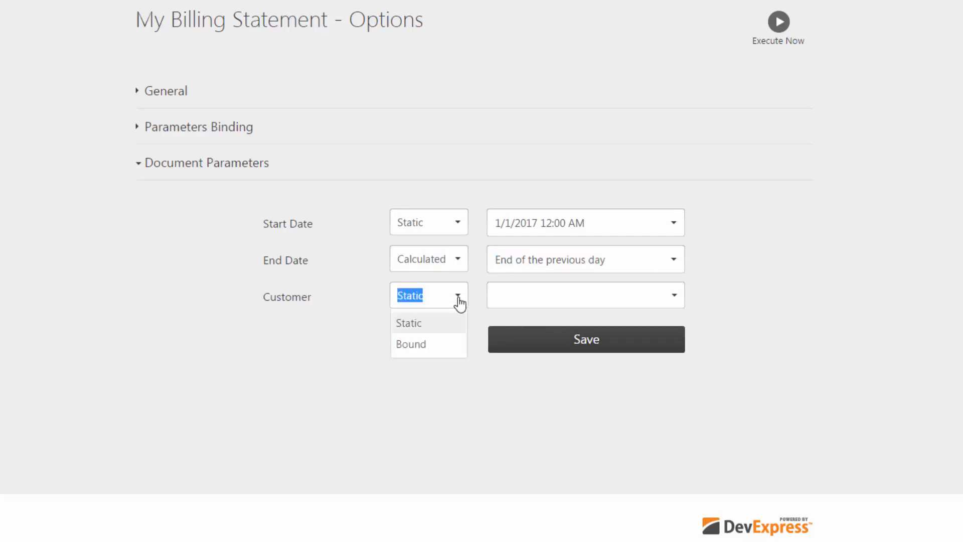
left_click(429, 343)
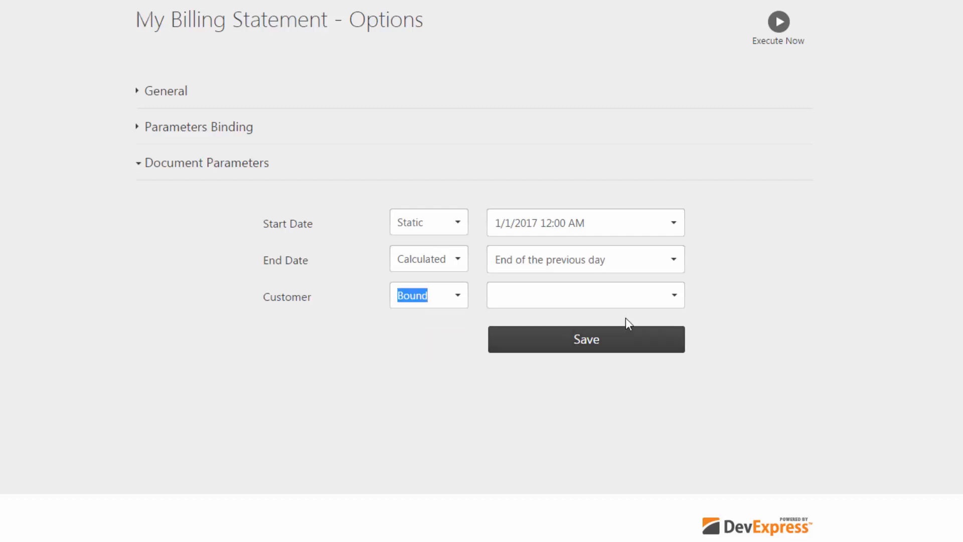
left_click(673, 299)
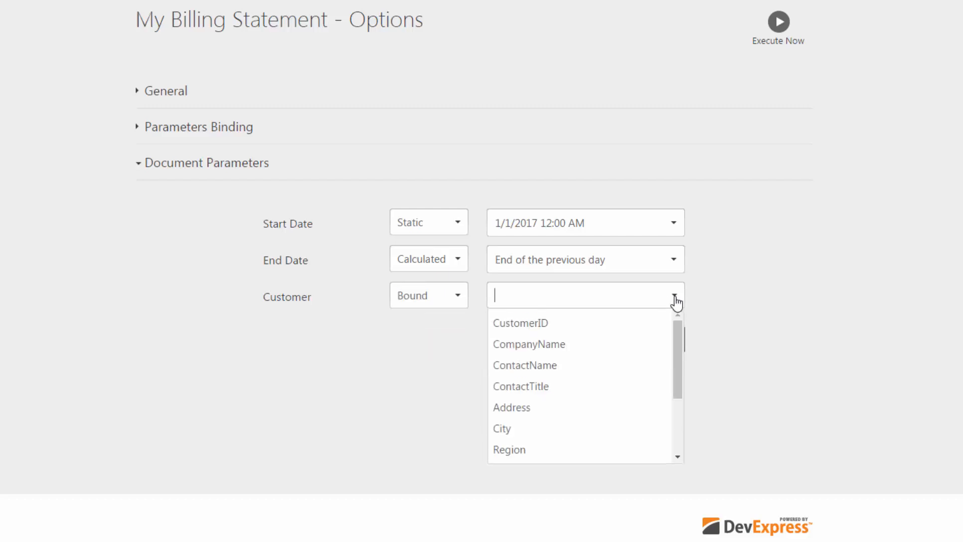
left_click(593, 363)
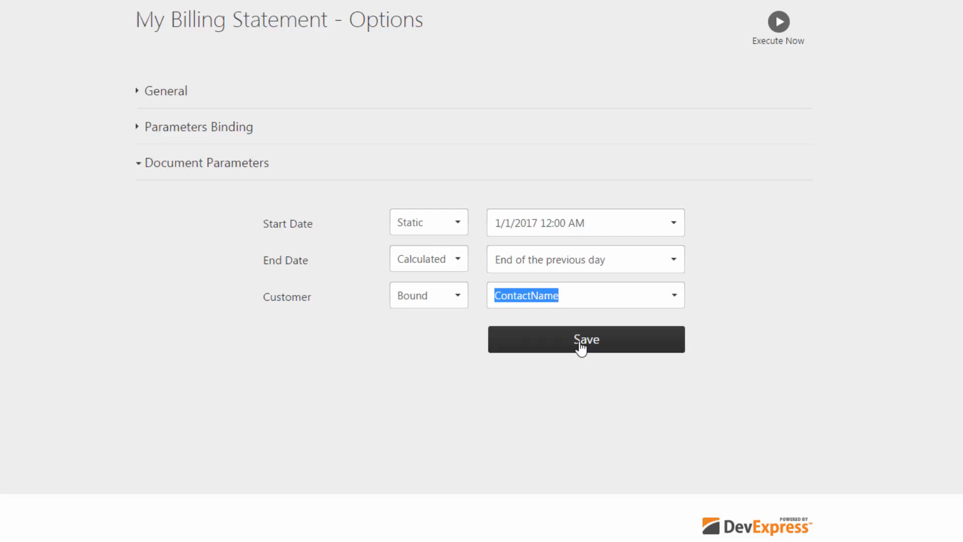
left_click(578, 341)
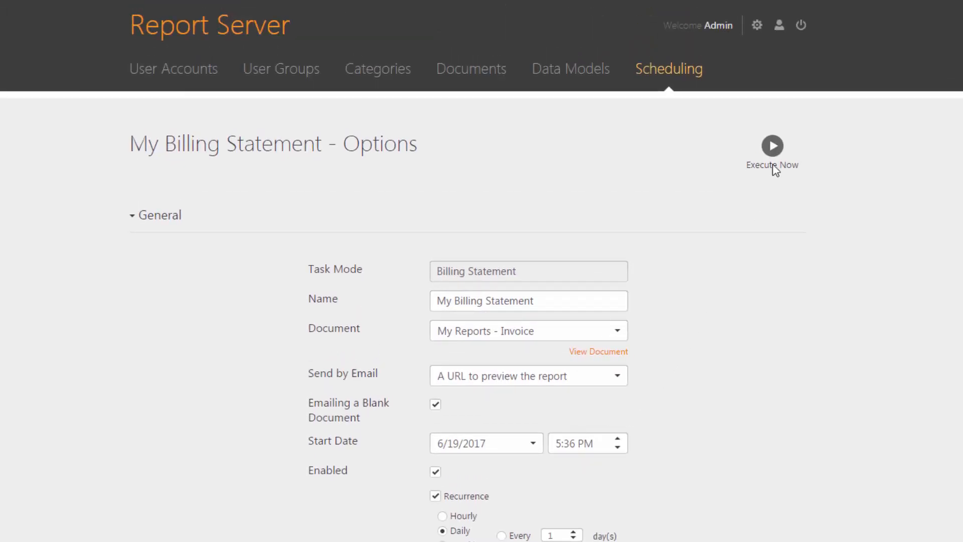
Execute the My Billing Statement task immediately and open the archived documents it generated.
left_click(776, 148)
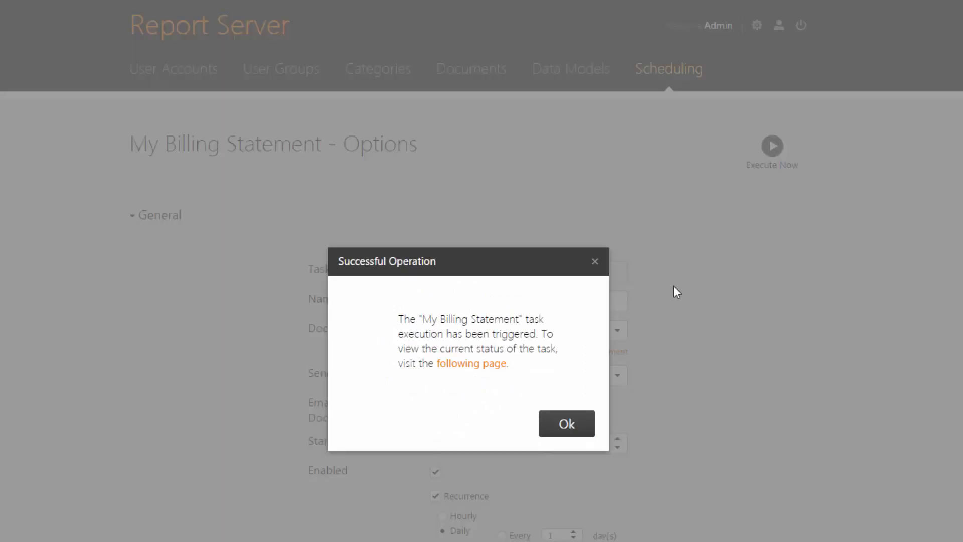
left_click(567, 425)
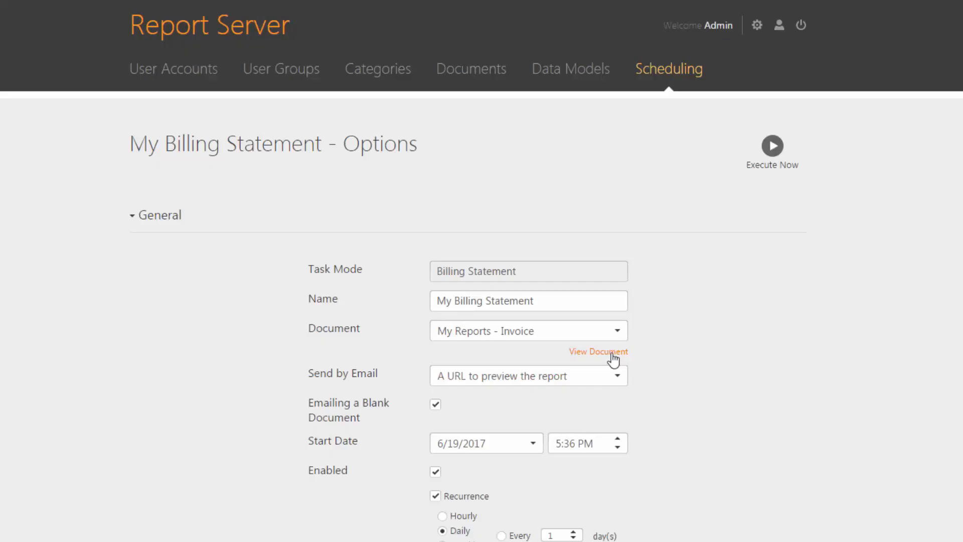
left_click(651, 80)
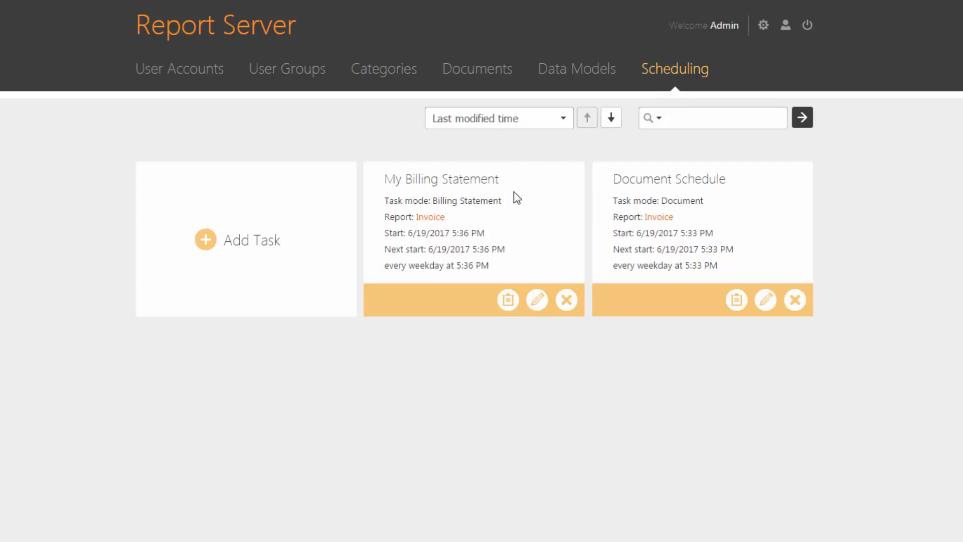
left_click(508, 301)
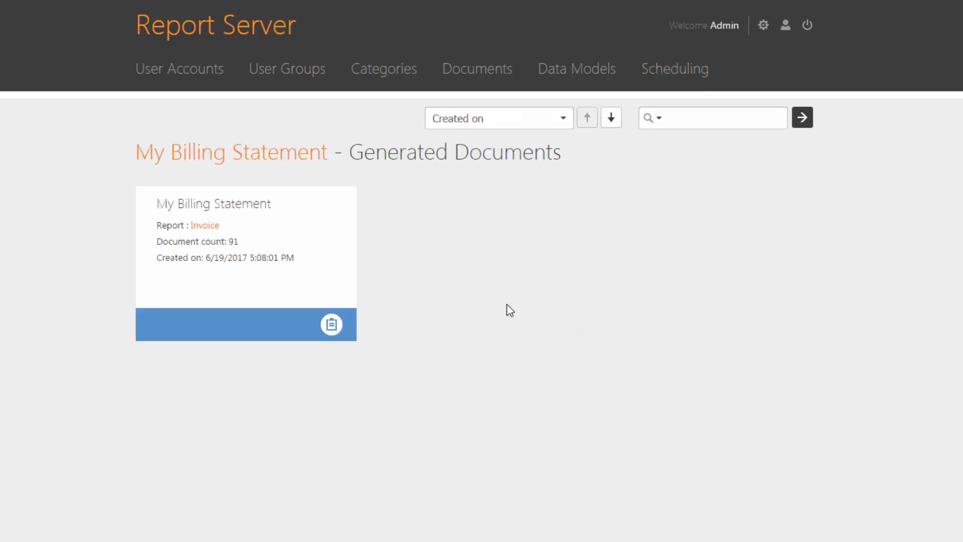
left_click(333, 326)
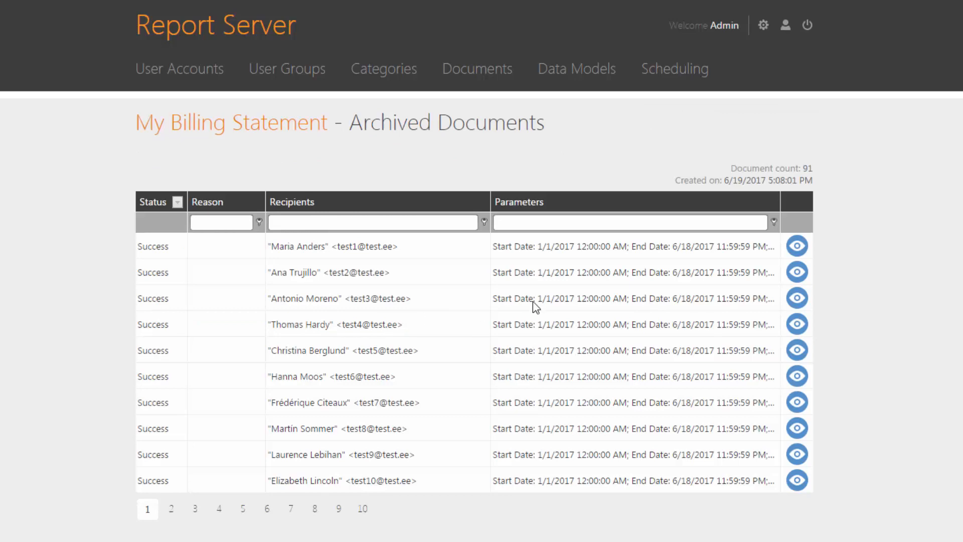
Preview the first recipient's archived invoice document and page through to its last page.
left_click(796, 247)
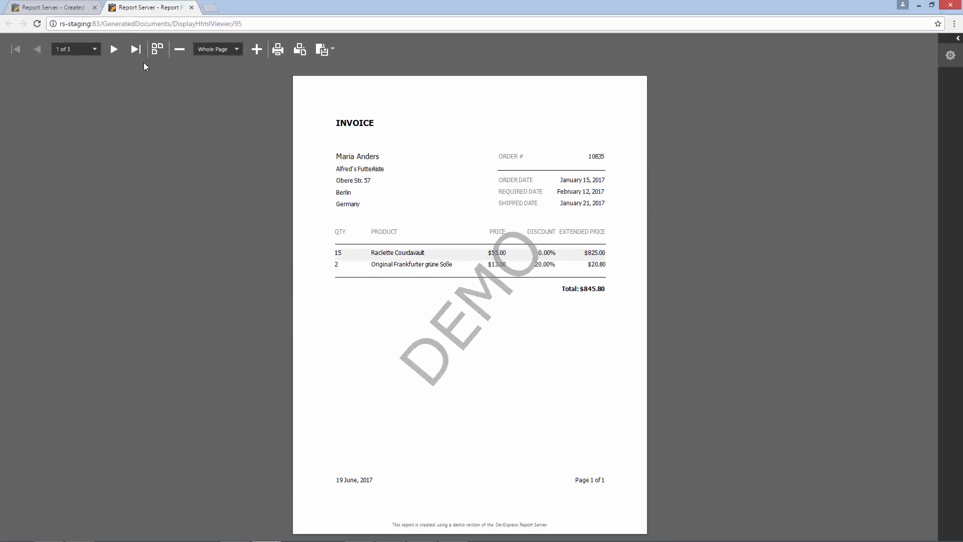
left_click(119, 50)
left_click(118, 50)
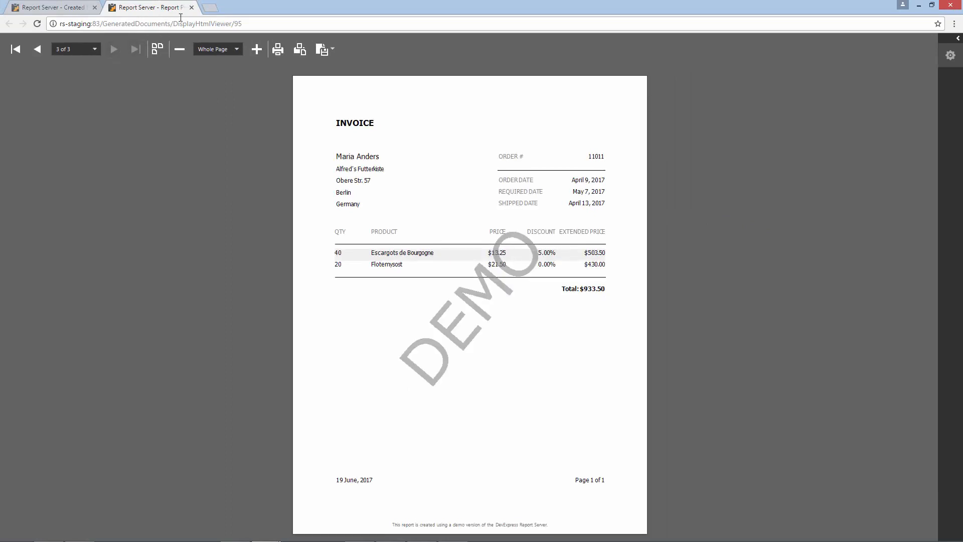